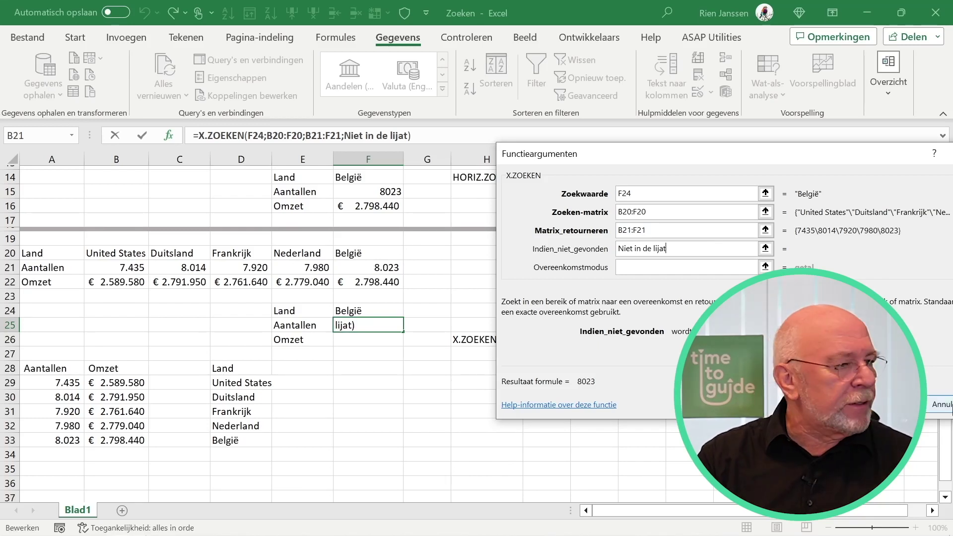
# Step: Finish the X.ZOEKEN formula in F25, then begin an X.ZOEKEN formula in F26
pyautogui.click(888, 404)
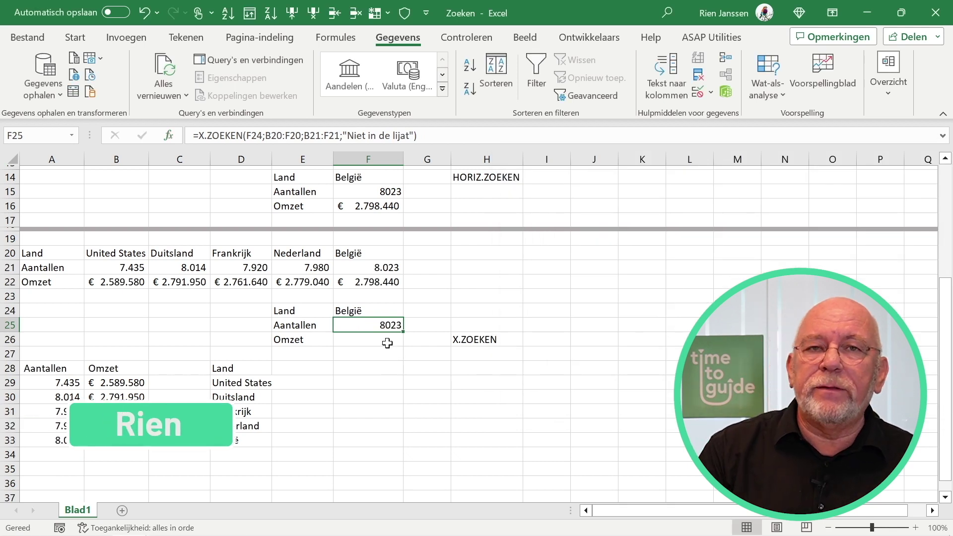
pyautogui.click(386, 339)
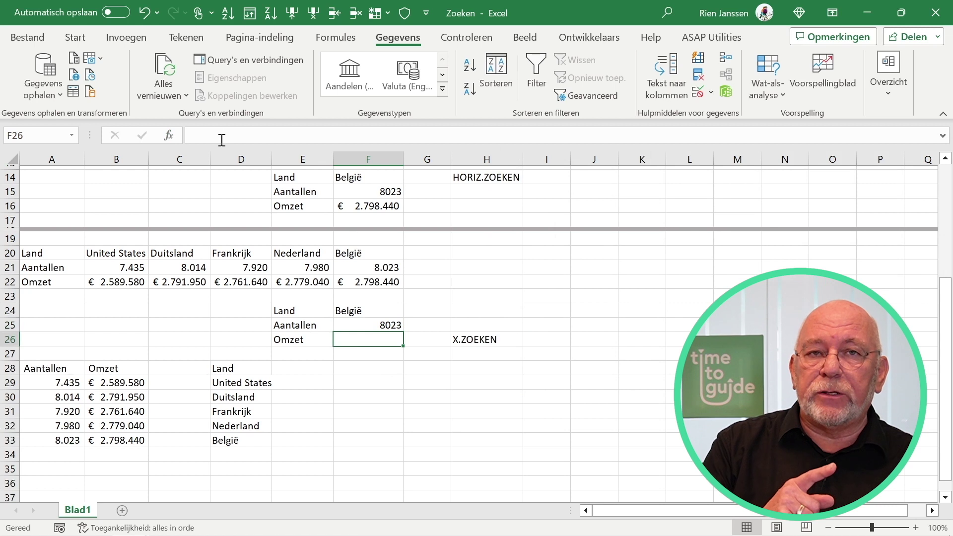
pyautogui.click(169, 136)
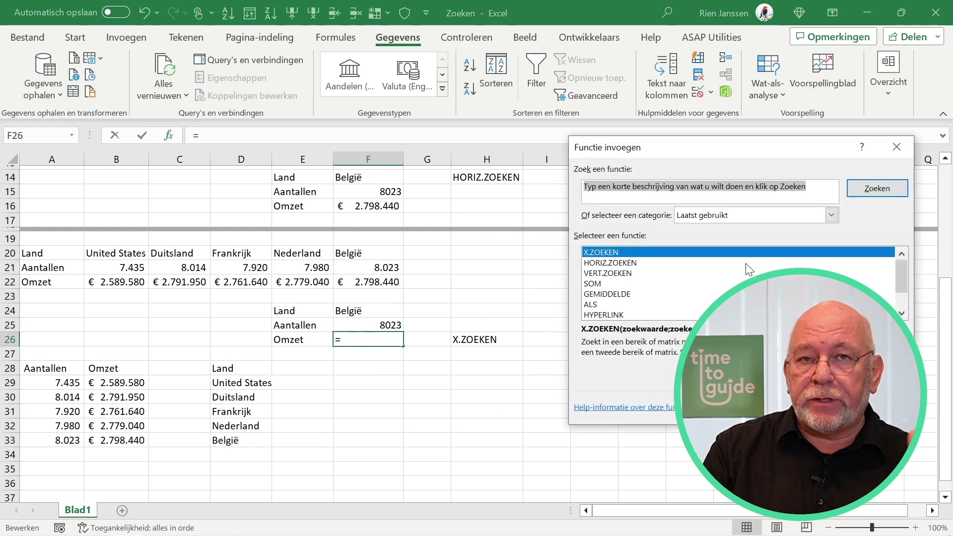
pyautogui.doubleClick(719, 252)
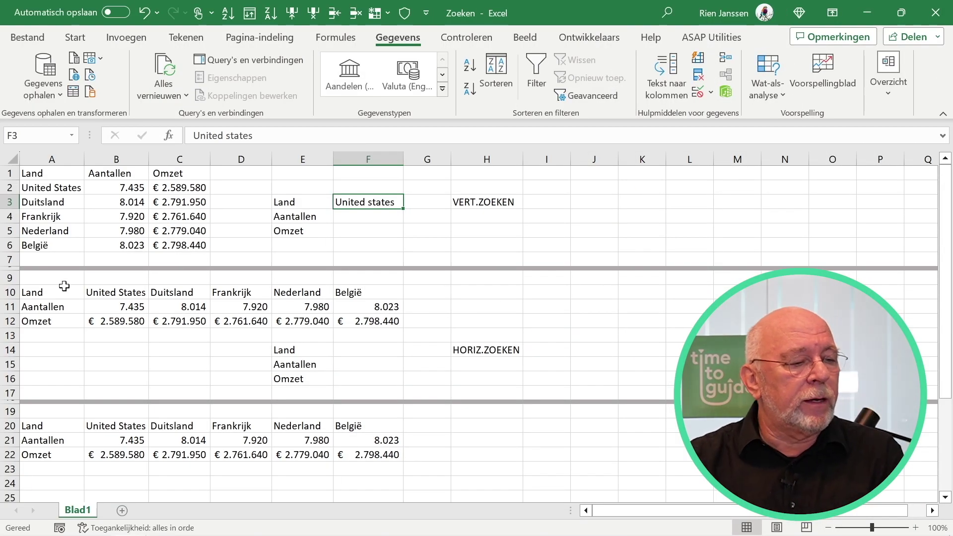
pyautogui.click(57, 172)
pyautogui.click(113, 173)
pyautogui.click(171, 173)
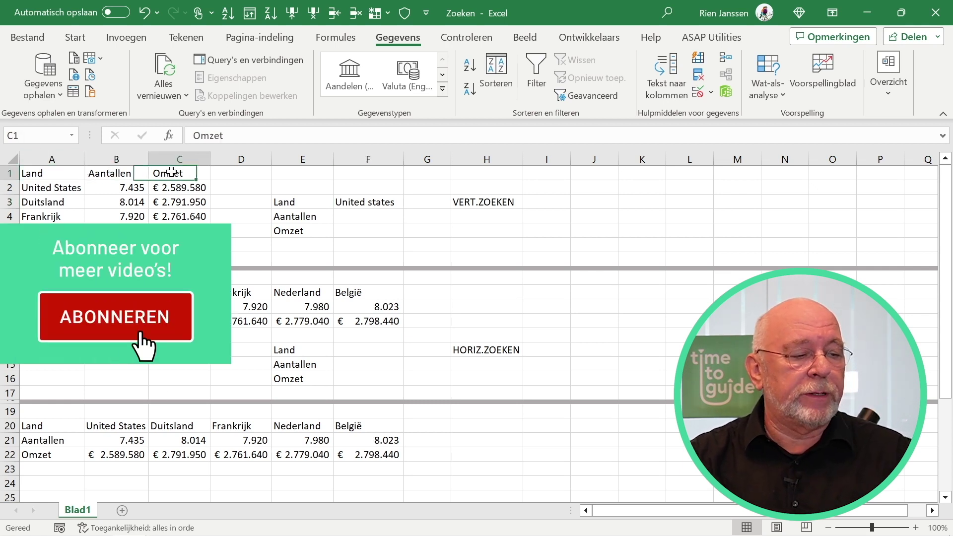
pyautogui.click(62, 188)
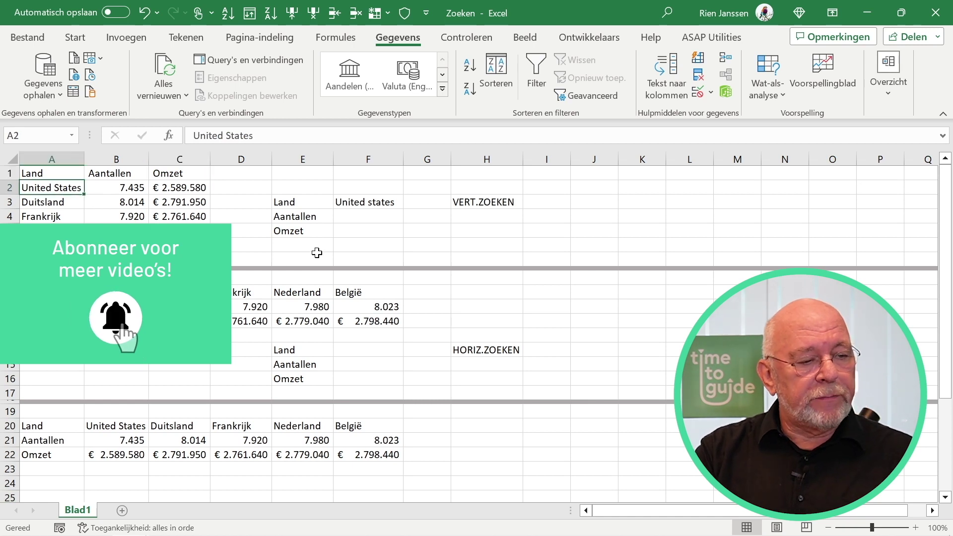
pyautogui.click(385, 218)
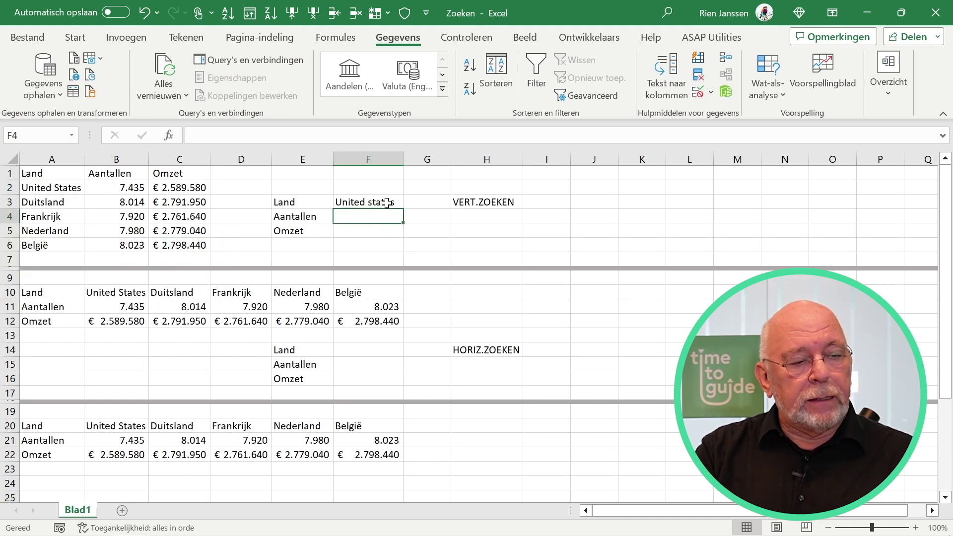
pyautogui.click(387, 203)
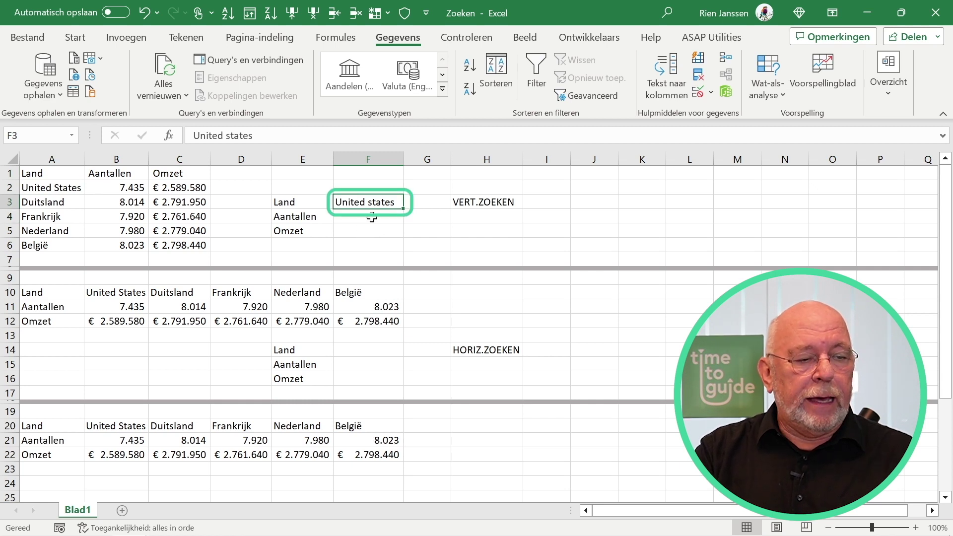
pyautogui.click(372, 217)
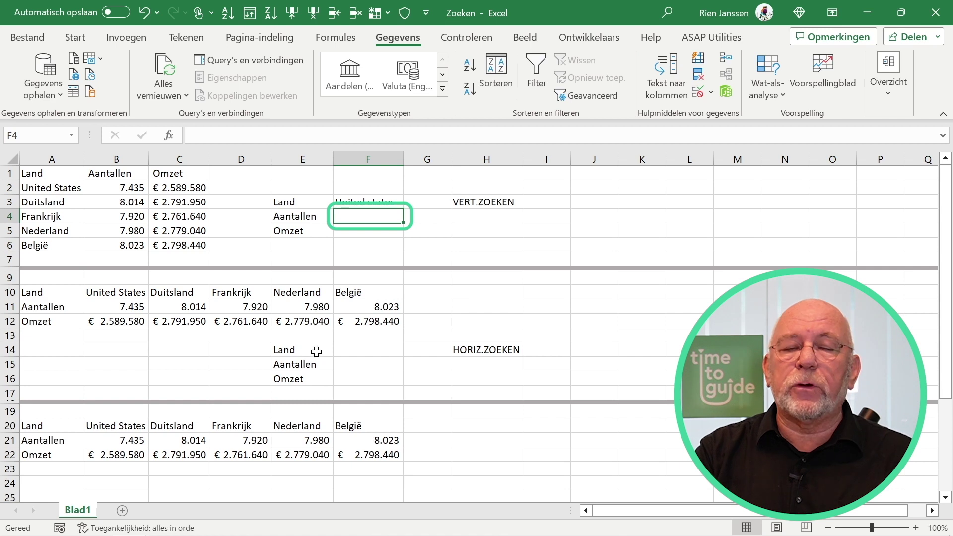
pyautogui.click(307, 217)
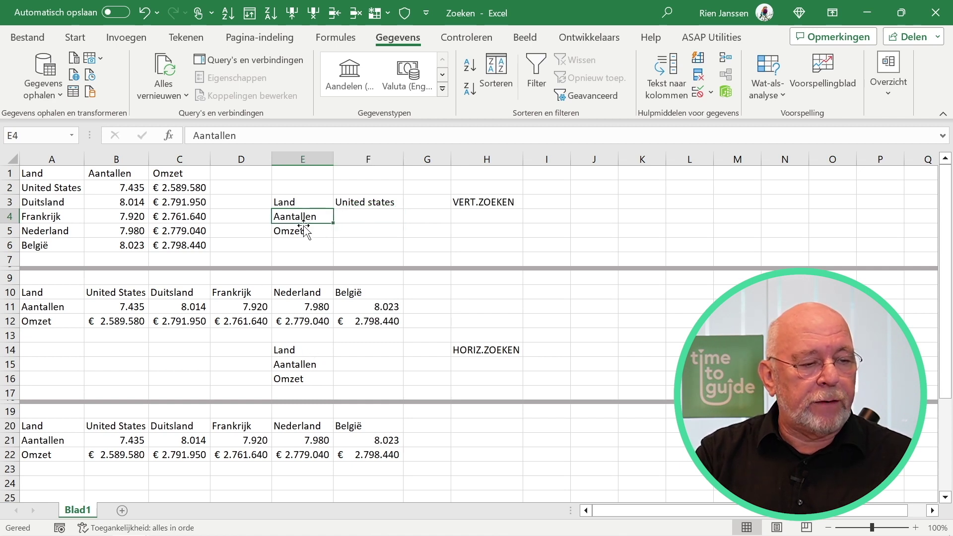
pyautogui.click(365, 232)
pyautogui.click(302, 233)
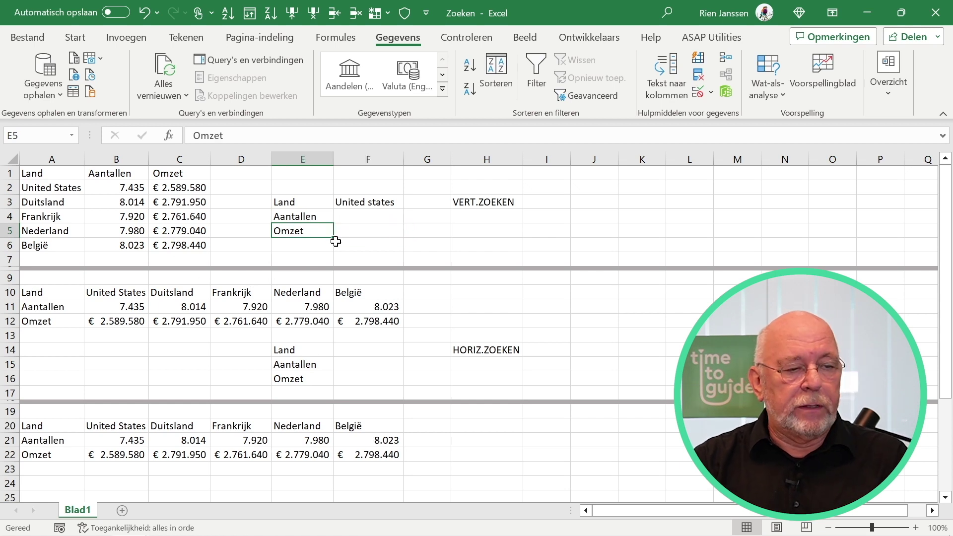
pyautogui.click(375, 198)
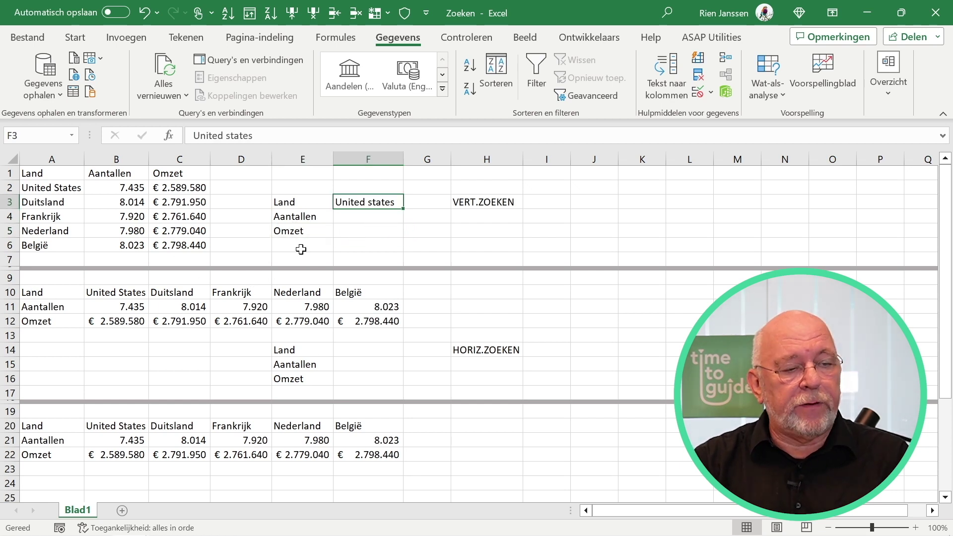
# Step: Insert a VERT.ZOEKEN function into F4 for the Aantallen lookup
pyautogui.click(378, 216)
pyautogui.hotkey('shift', 'F3')
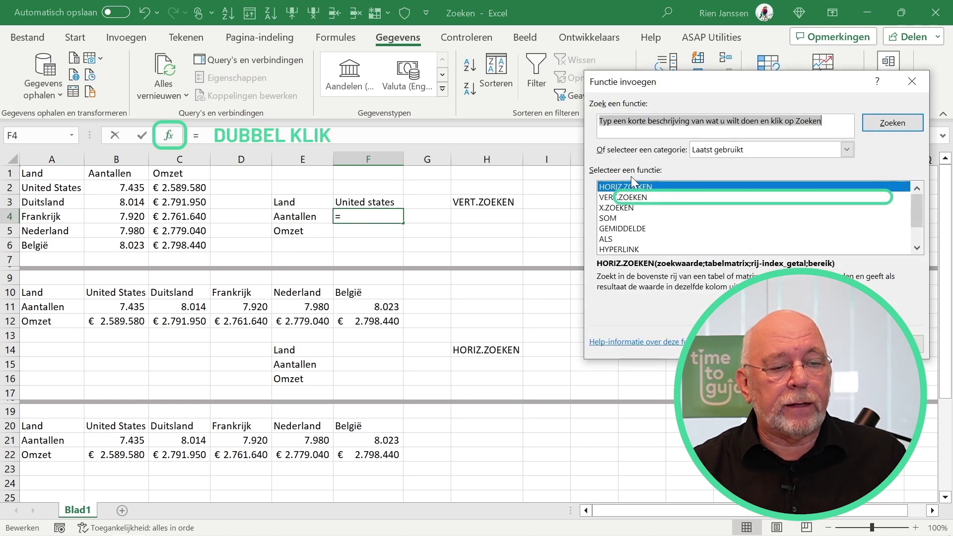
pyautogui.doubleClick(623, 198)
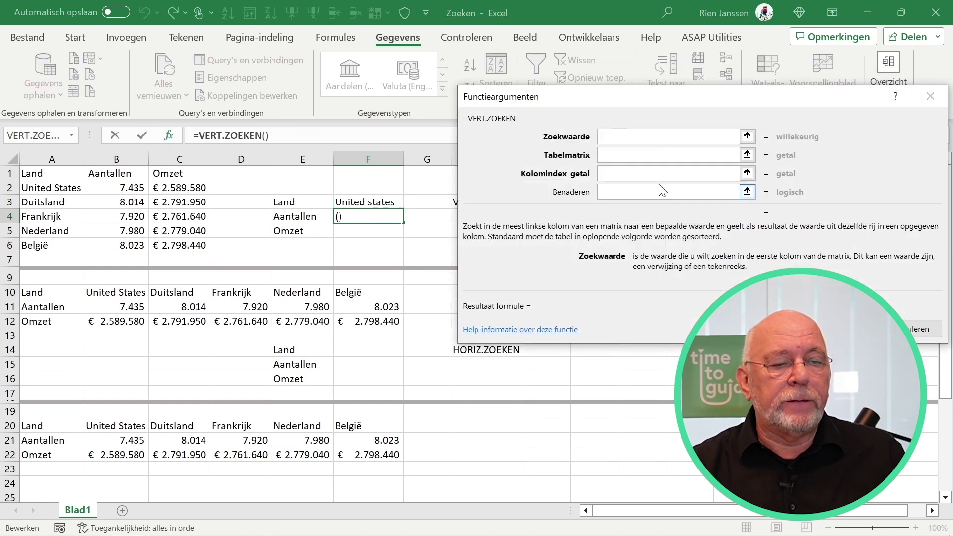
pyautogui.moveTo(660, 101); pyautogui.dragTo(618, 109)
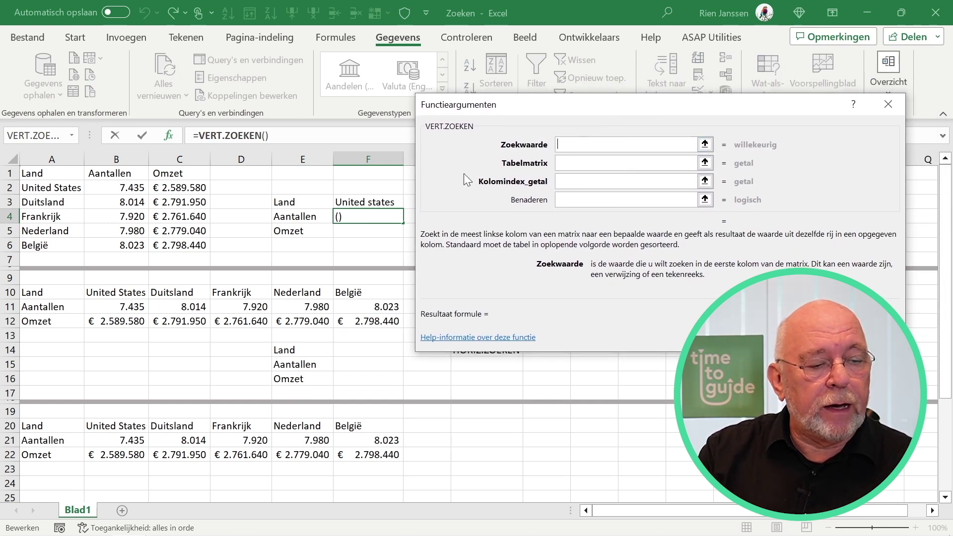
# Step: Fill VERT.ZOEKEN with F3, table A1:C6, column 2 and ONWAAR, returning 7.435
pyautogui.click(379, 202)
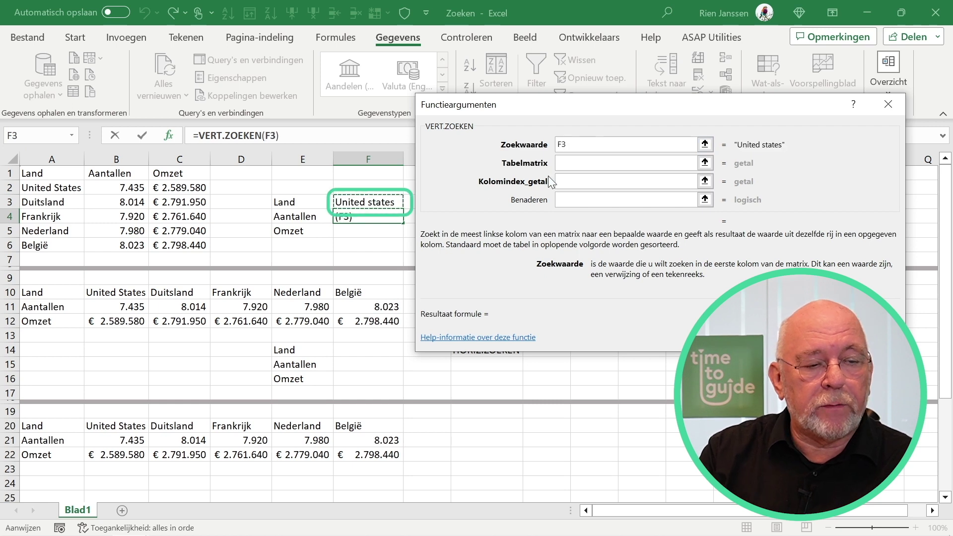
pyautogui.click(589, 163)
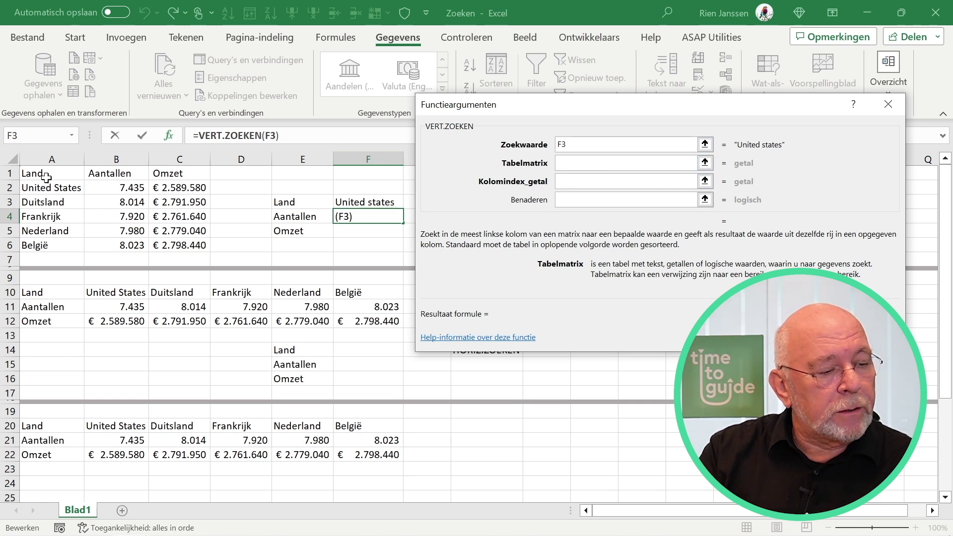
pyautogui.moveTo(44, 178)
pyautogui.mouseDown()
pyautogui.moveTo(175, 245)
pyautogui.moveTo(125, 245)
pyautogui.moveTo(166, 239)
pyautogui.mouseUp()
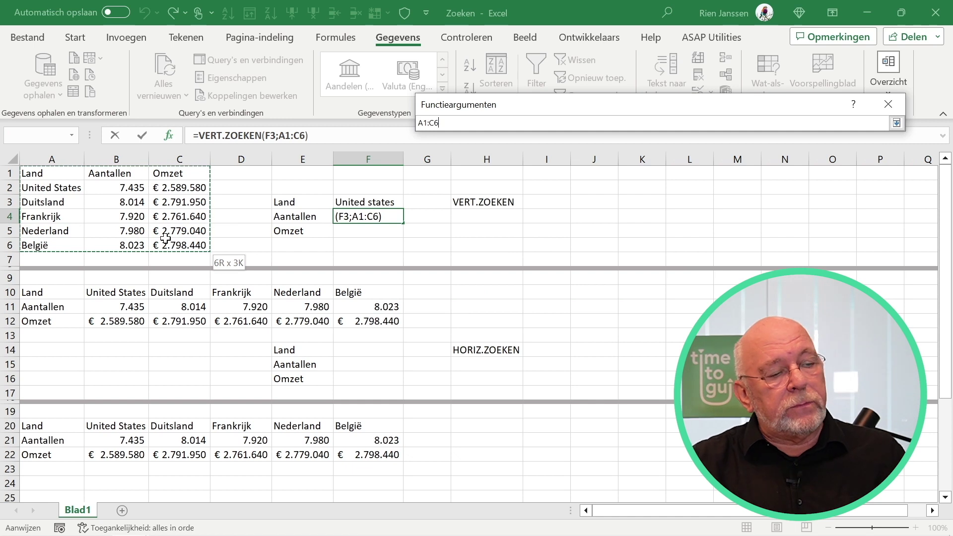
pyautogui.moveTo(165, 238); pyautogui.dragTo(169, 236)
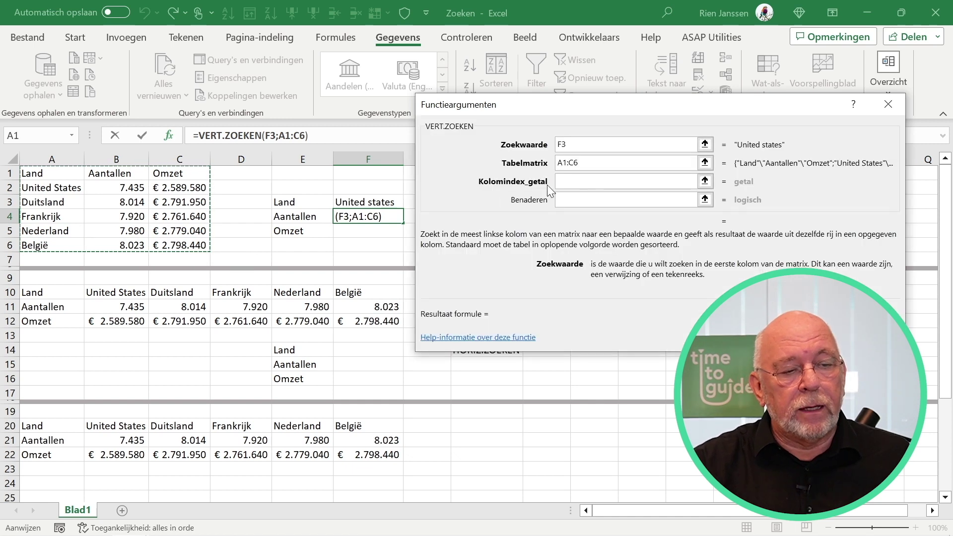
pyautogui.click(589, 181)
pyautogui.write('2')
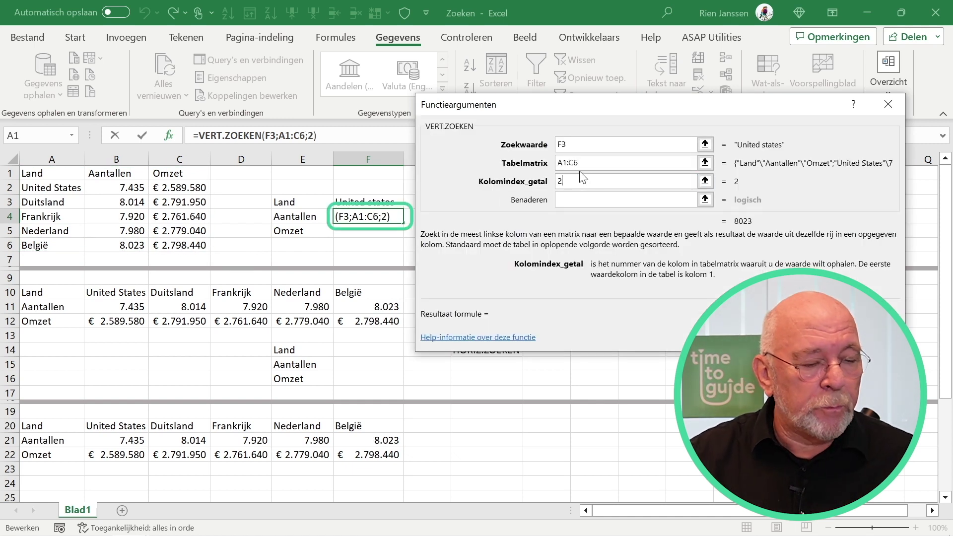
pyautogui.click(593, 199)
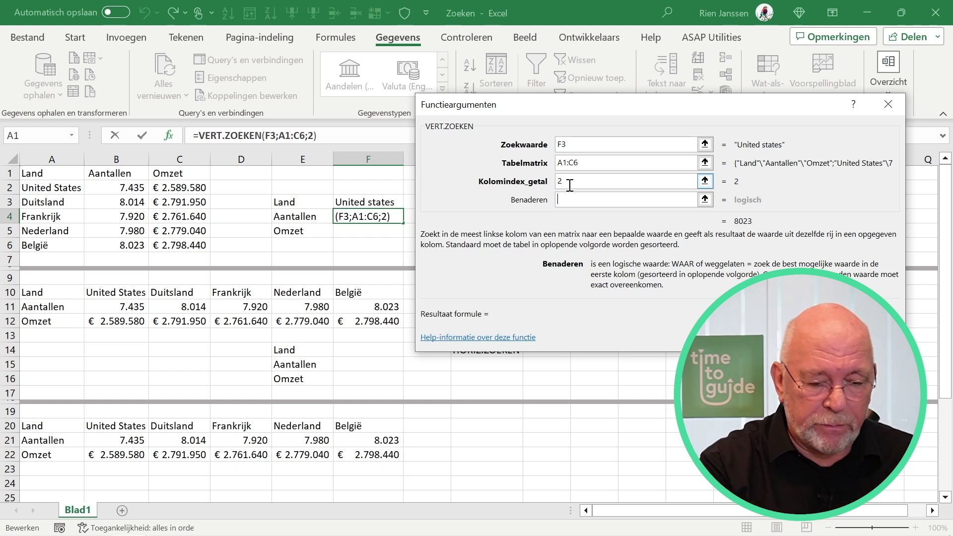
pyautogui.write('onwaar')
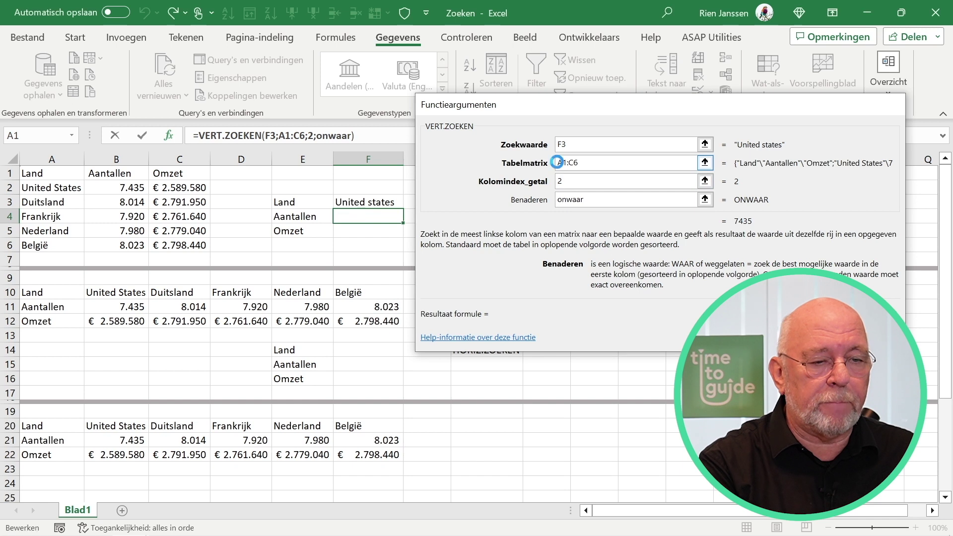
pyautogui.press('Return')
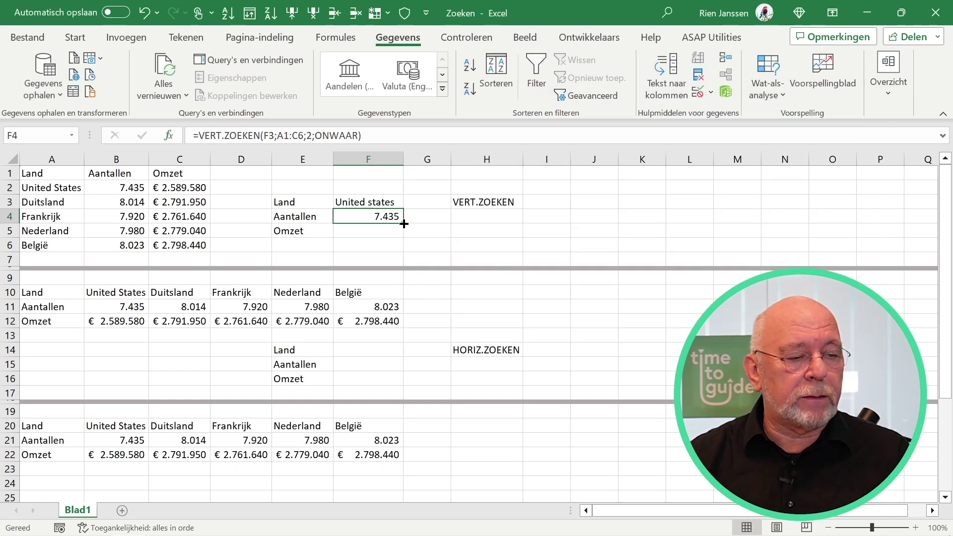
# Step: Insert a VERT.ZOEKEN function into F5 for the Omzet lookup
pyautogui.click(128, 187)
pyautogui.click(370, 228)
pyautogui.click(169, 135)
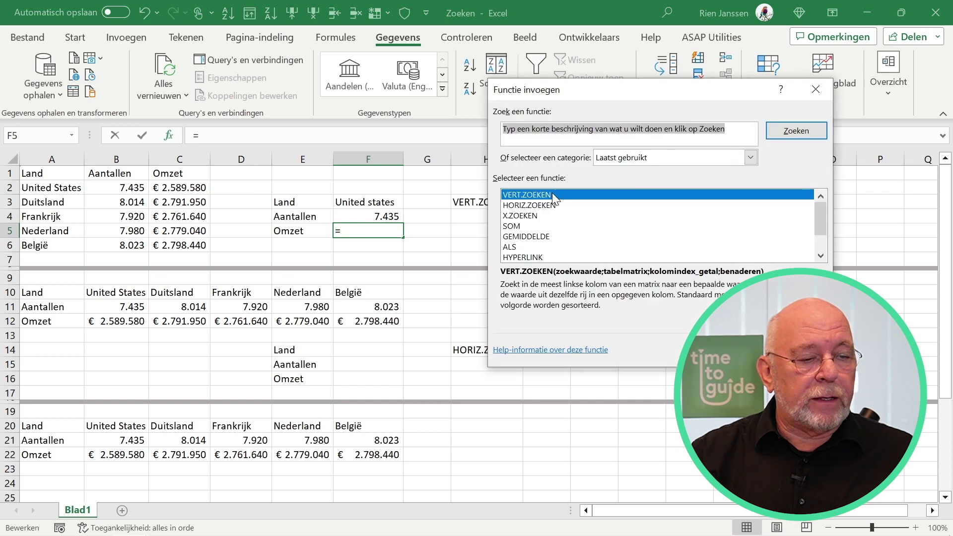
pyautogui.doubleClick(552, 193)
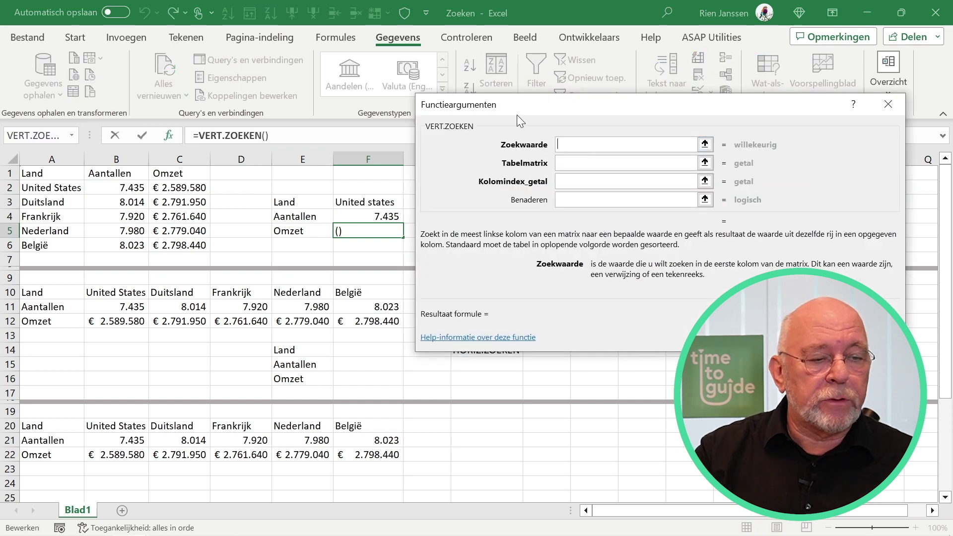
pyautogui.moveTo(516, 108); pyautogui.dragTo(541, 104)
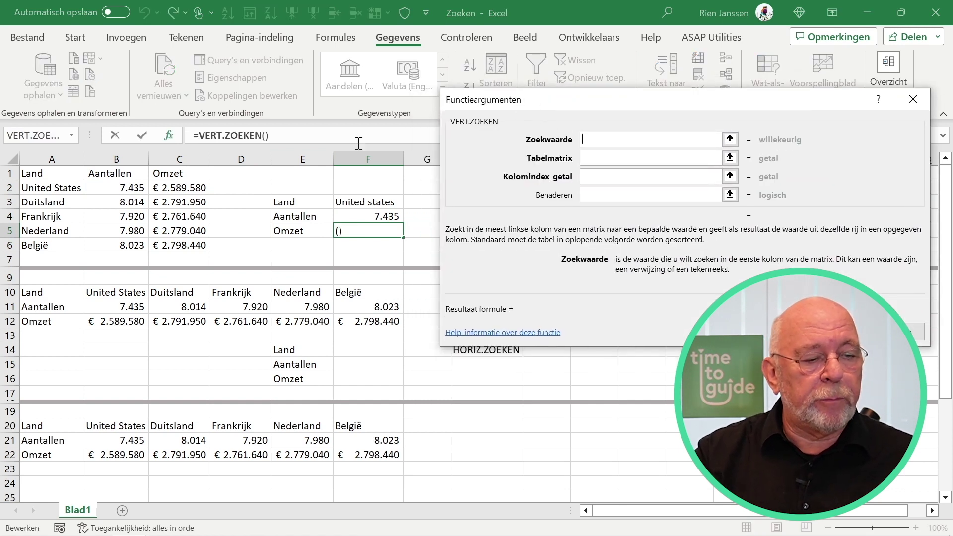
# Step: Set lookup value F3, table A1:C6, column 3 and ONWAAR, giving € 2.589.580
pyautogui.click(376, 202)
pyautogui.click(598, 155)
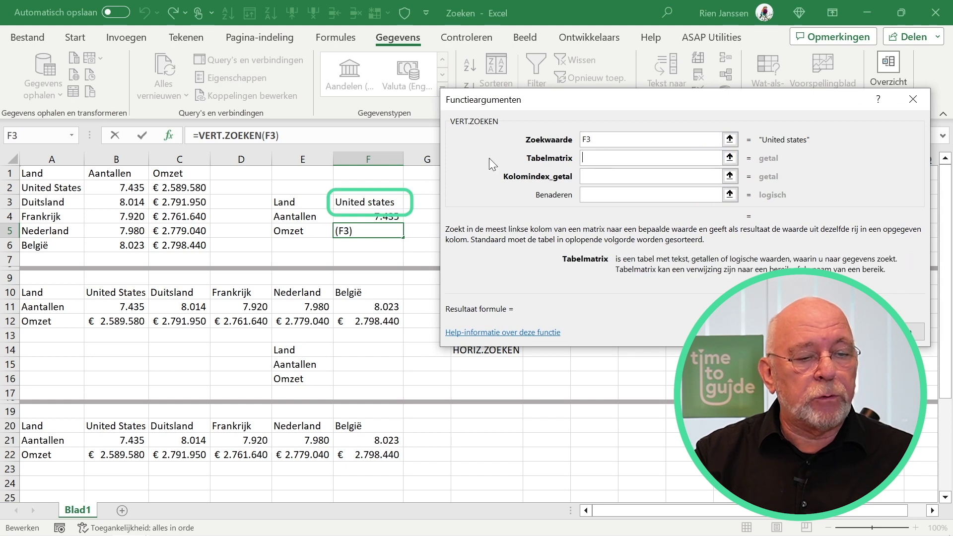
pyautogui.moveTo(50, 172); pyautogui.dragTo(190, 242)
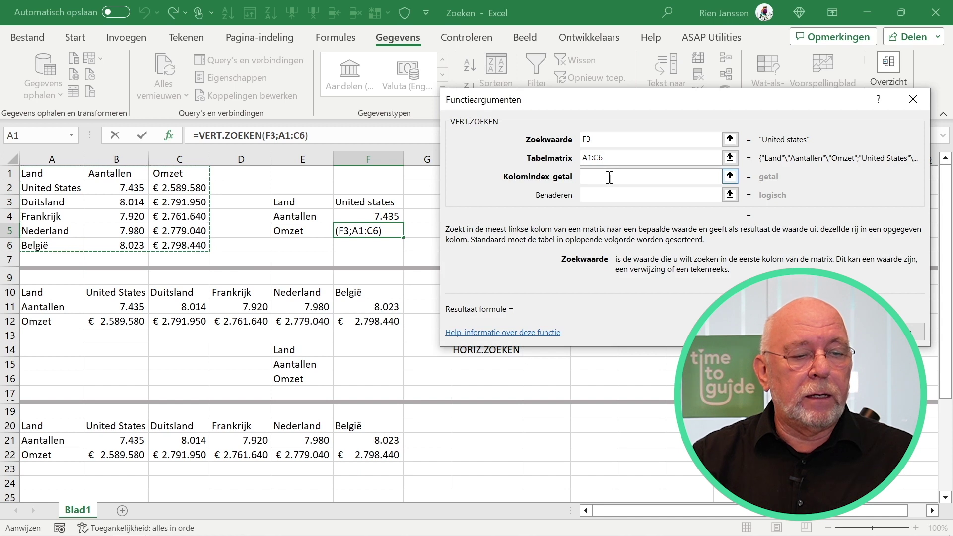
pyautogui.click(609, 177)
pyautogui.write('3')
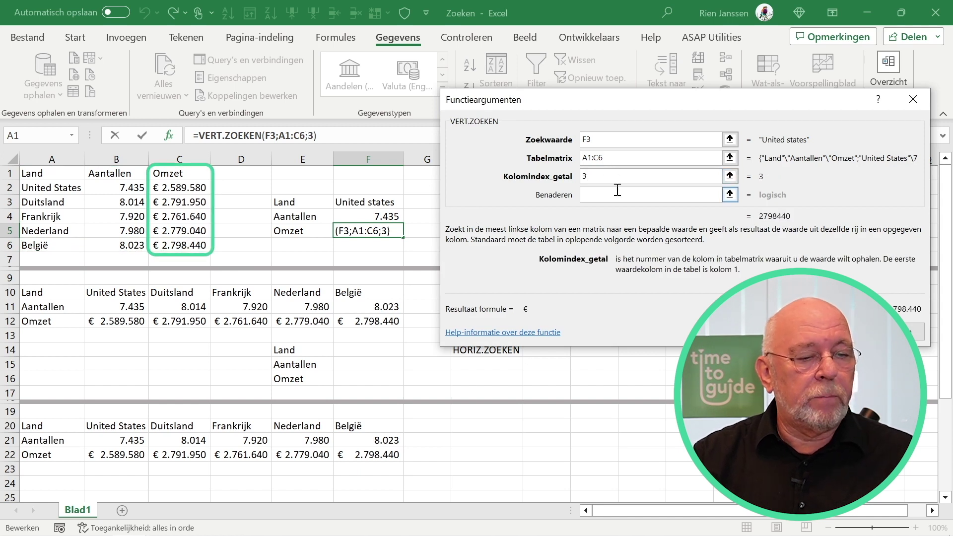
pyautogui.click(620, 196)
pyautogui.write('on')
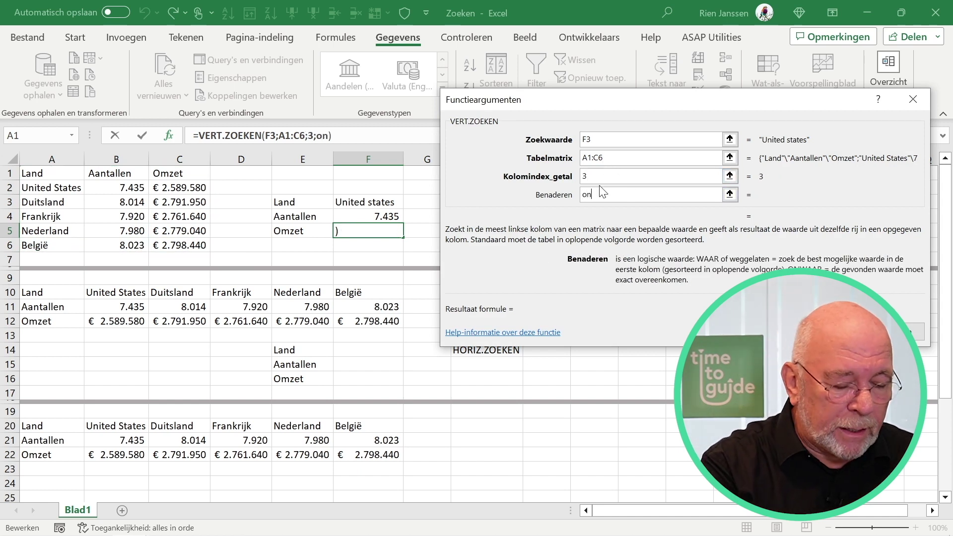
pyautogui.write('waar')
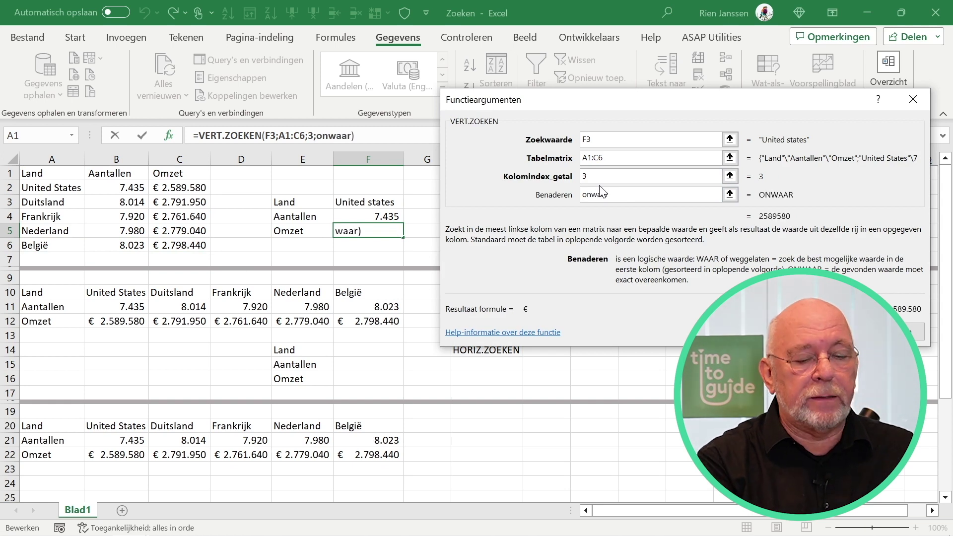
pyautogui.press('Return')
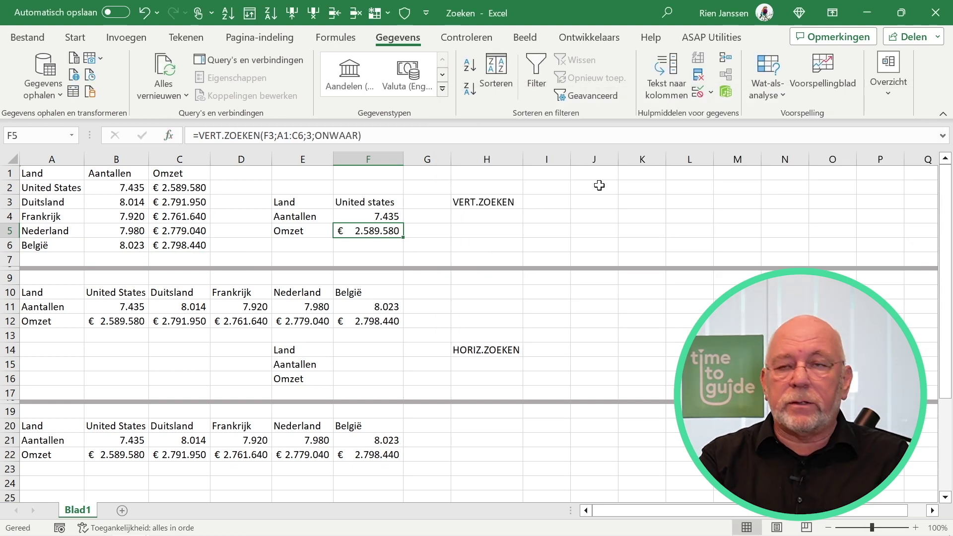
# Step: Enter Nederland, then Duitsland in F3, updating results to 8.014 and € 2.791.950
pyautogui.press('Up')
pyautogui.press('Up')
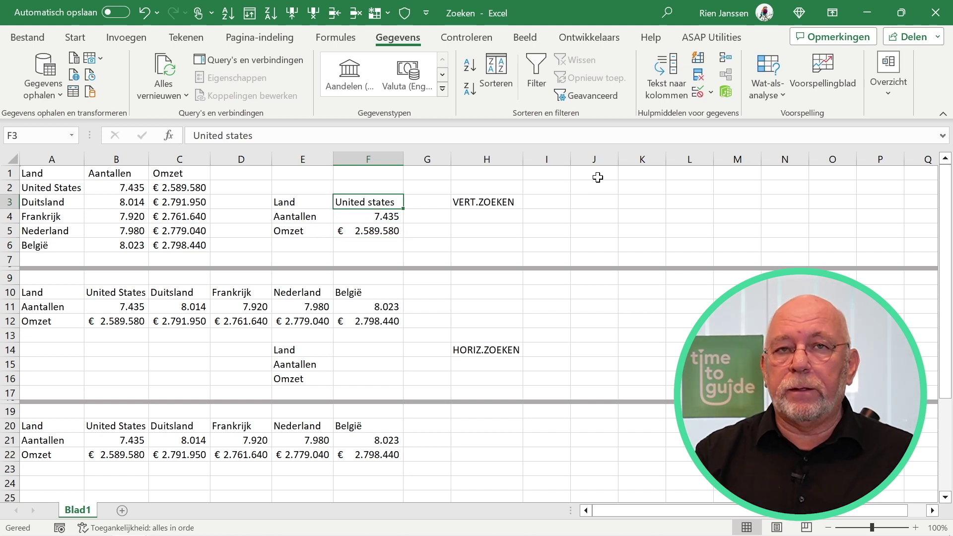
pyautogui.write('Nederland')
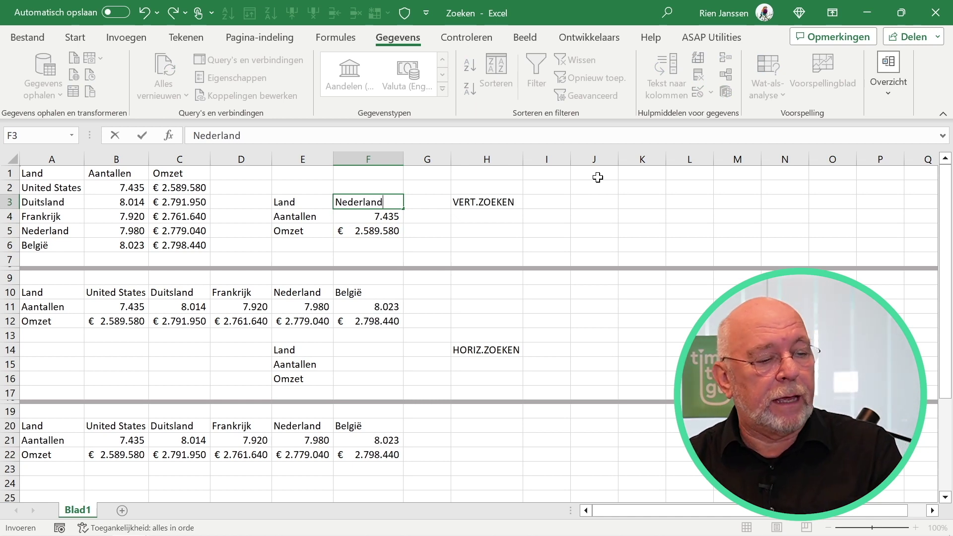
pyautogui.press('Return')
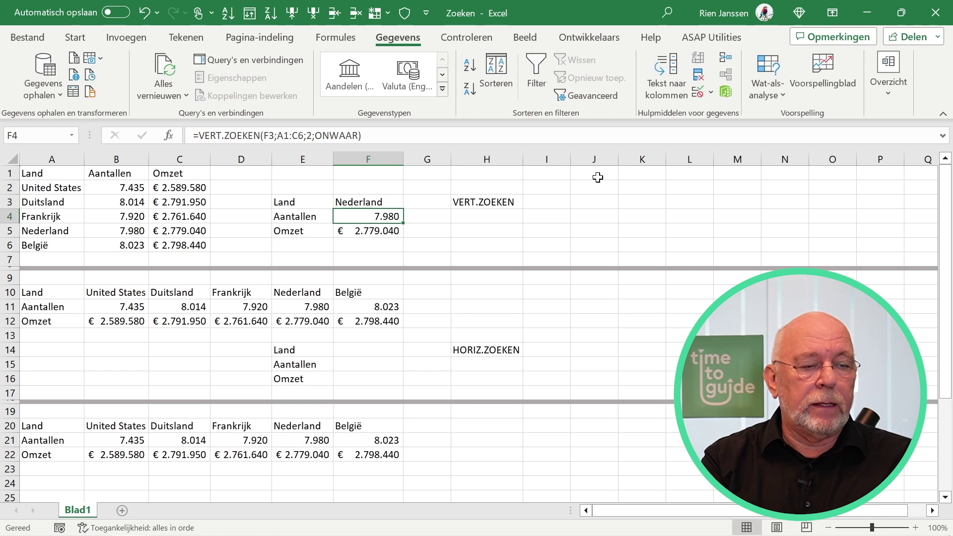
pyautogui.press('Up')
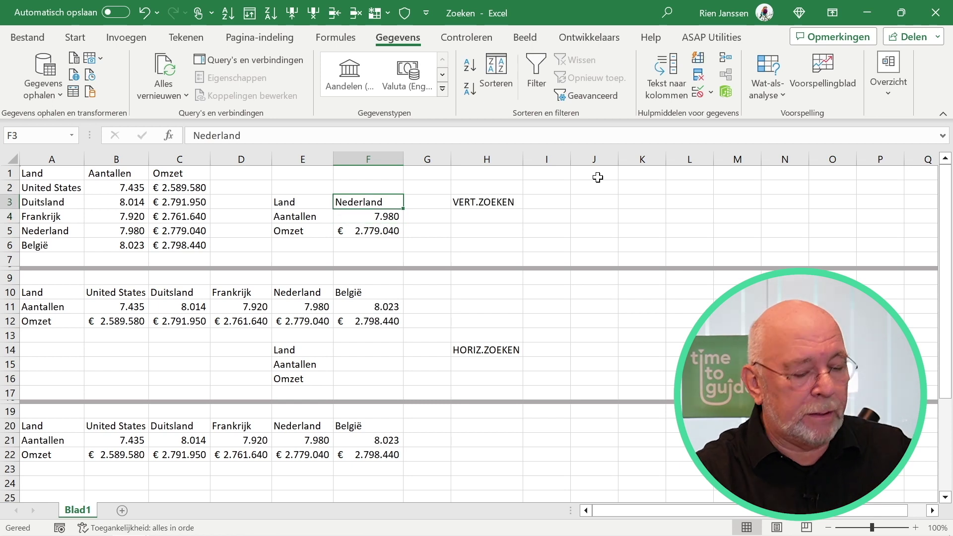
pyautogui.write('Duitsland')
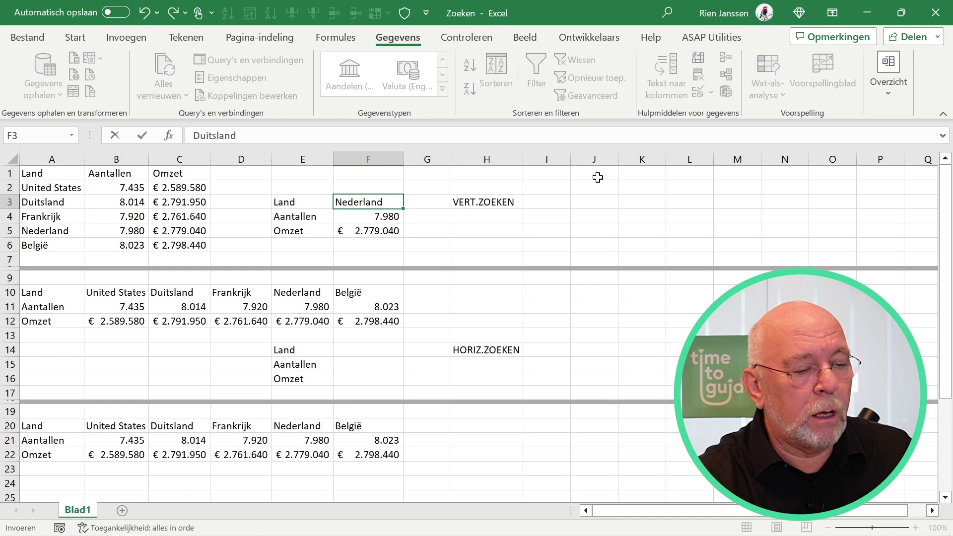
pyautogui.press('Return')
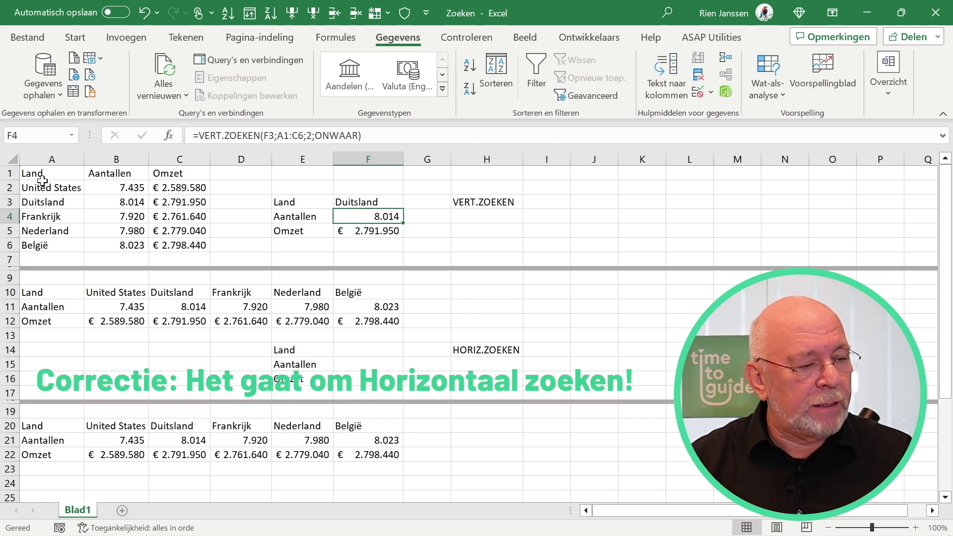
# Step: Highlight the row-10 countries and row labels, then enter United states in F14
pyautogui.moveTo(62, 295)
pyautogui.mouseDown()
pyautogui.moveTo(63, 321)
pyautogui.moveTo(367, 293)
pyautogui.mouseUp()
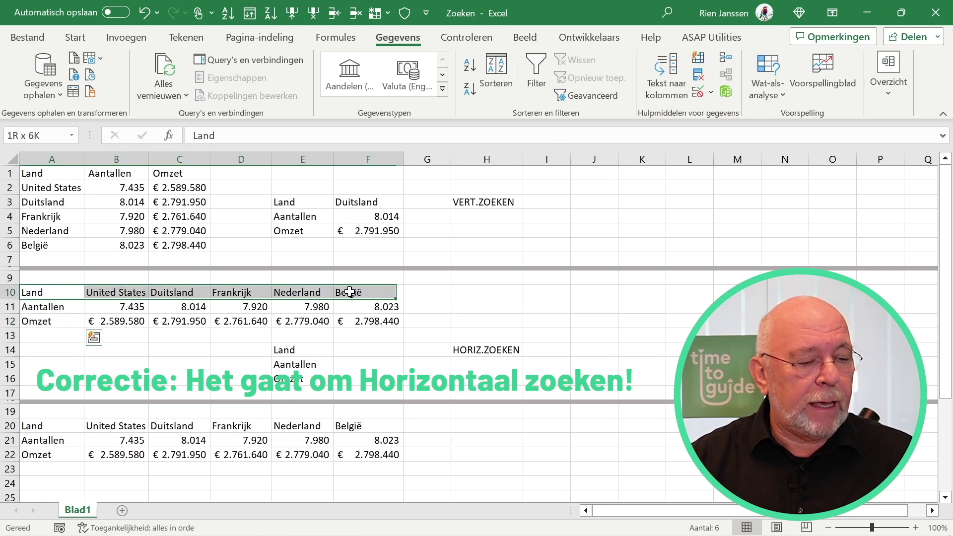
pyautogui.moveTo(50, 293); pyautogui.dragTo(51, 317)
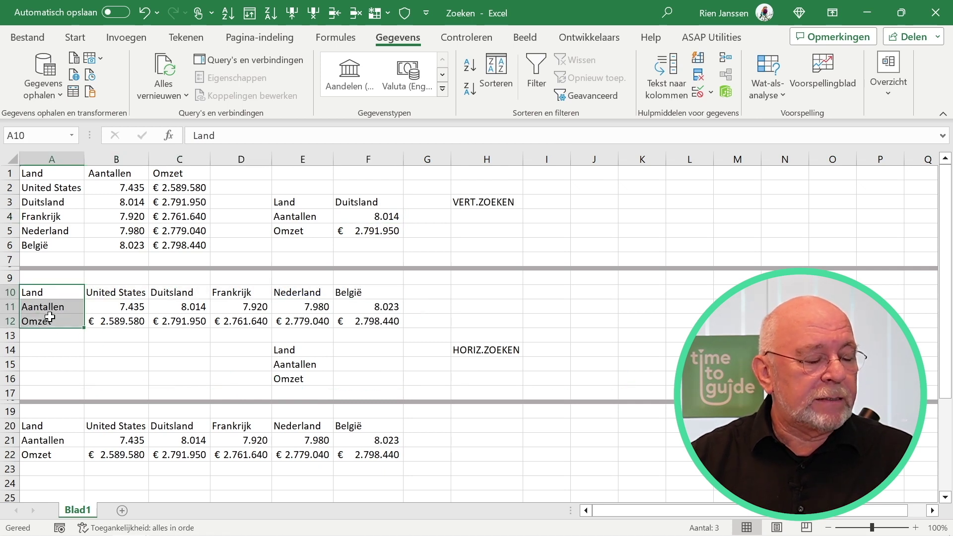
pyautogui.click(371, 350)
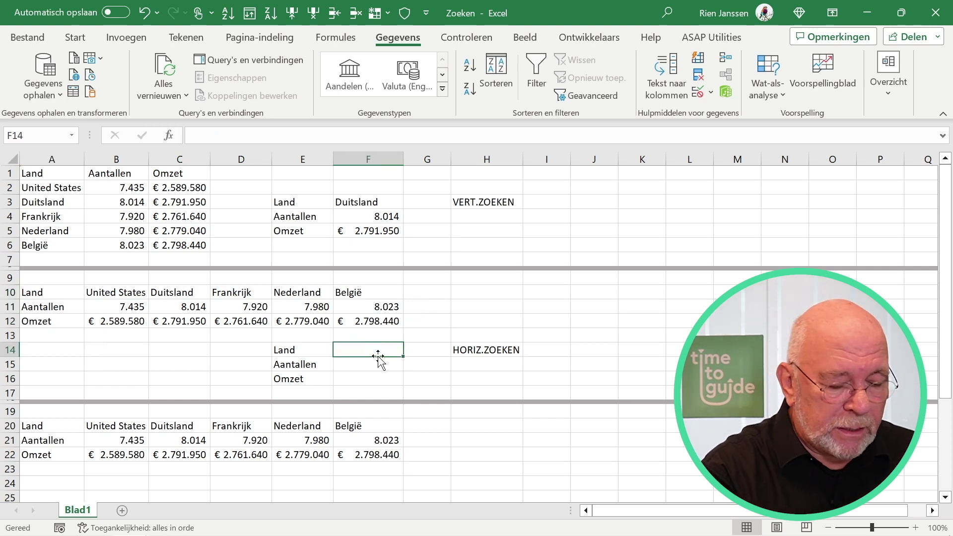
pyautogui.write('United ')
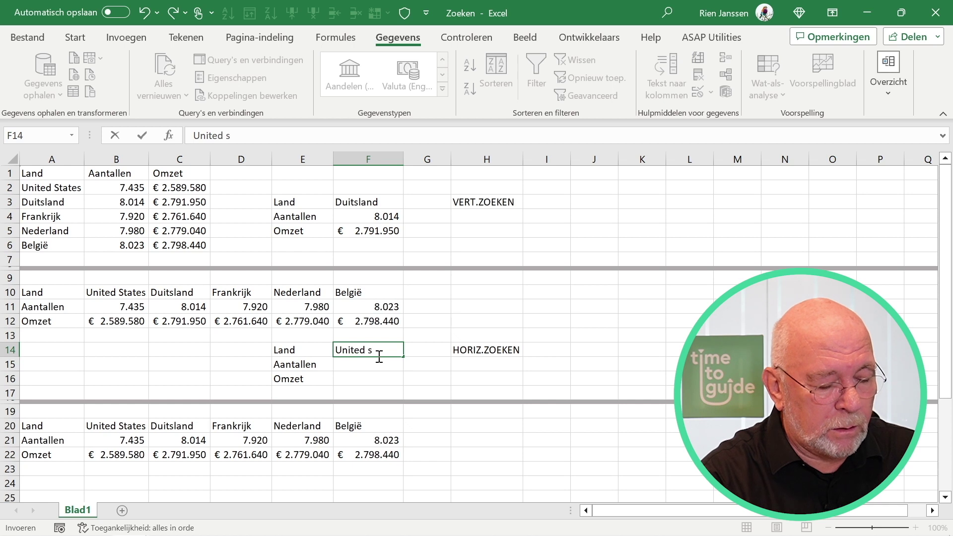
pyautogui.write('s')
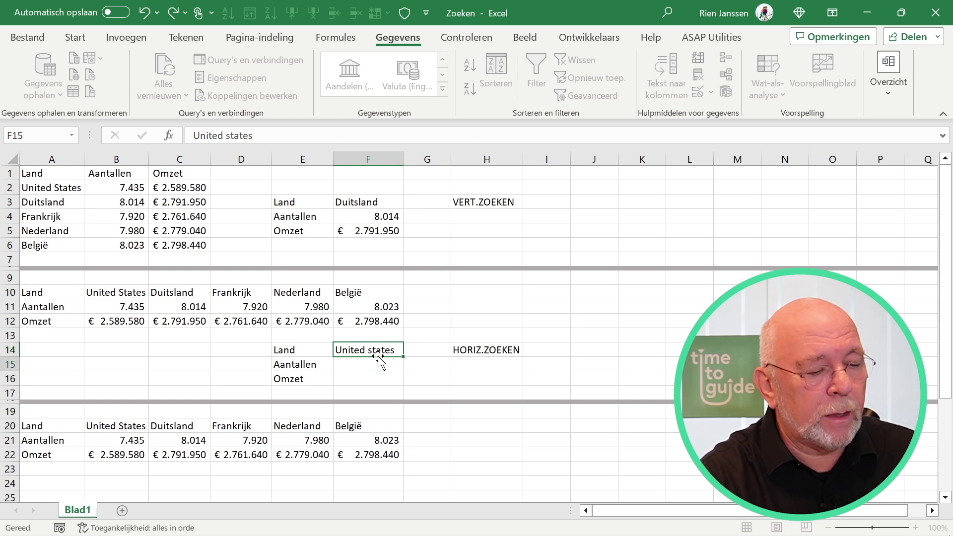
pyautogui.press('Return')
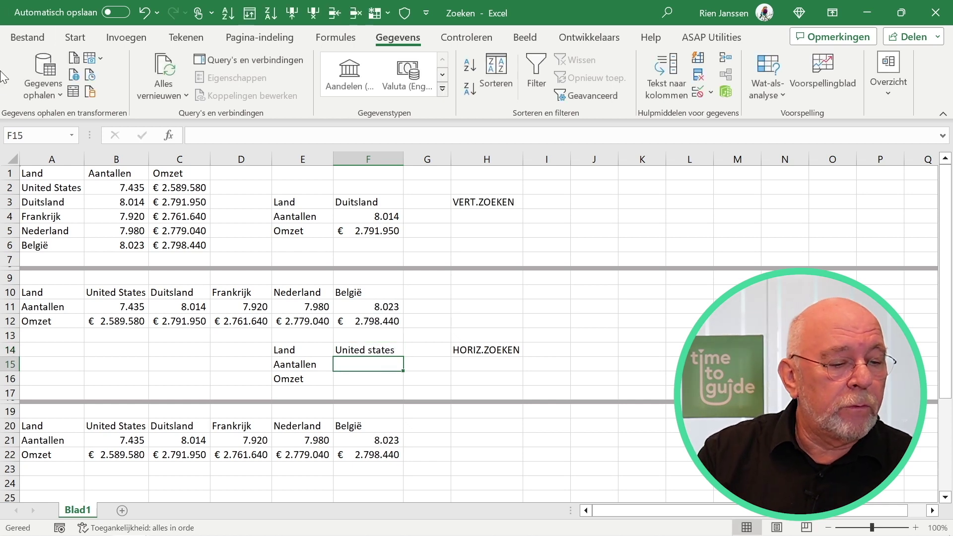
# Step: Build =HORIZ.ZOEKEN(F14;A10:F12;2;ONWAAR) in F15 for the Aantallen
pyautogui.click(169, 135)
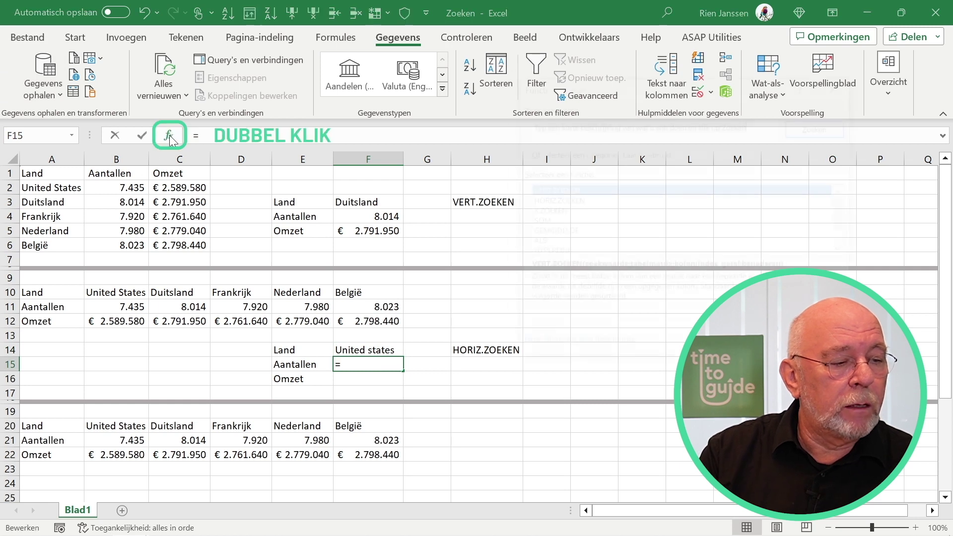
pyautogui.doubleClick(554, 200)
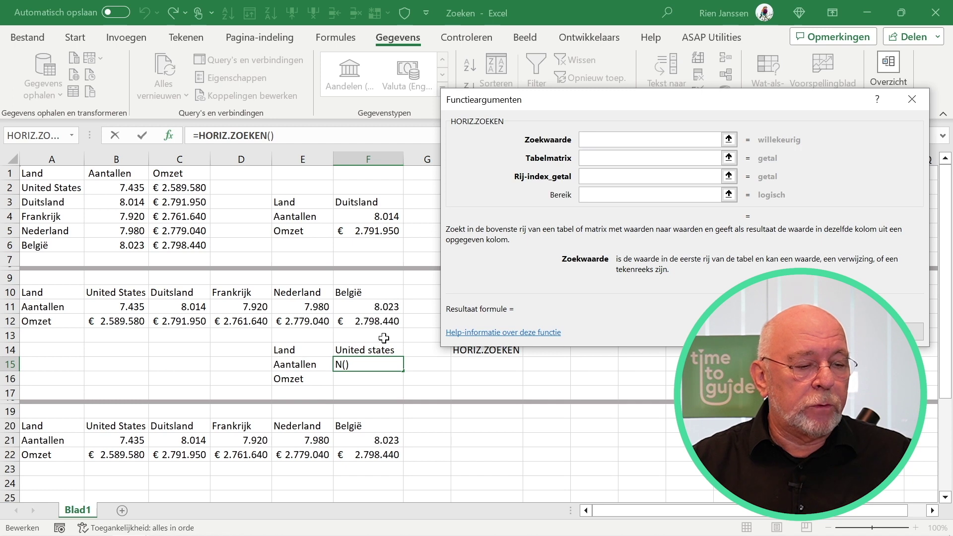
pyautogui.click(378, 349)
pyautogui.click(611, 158)
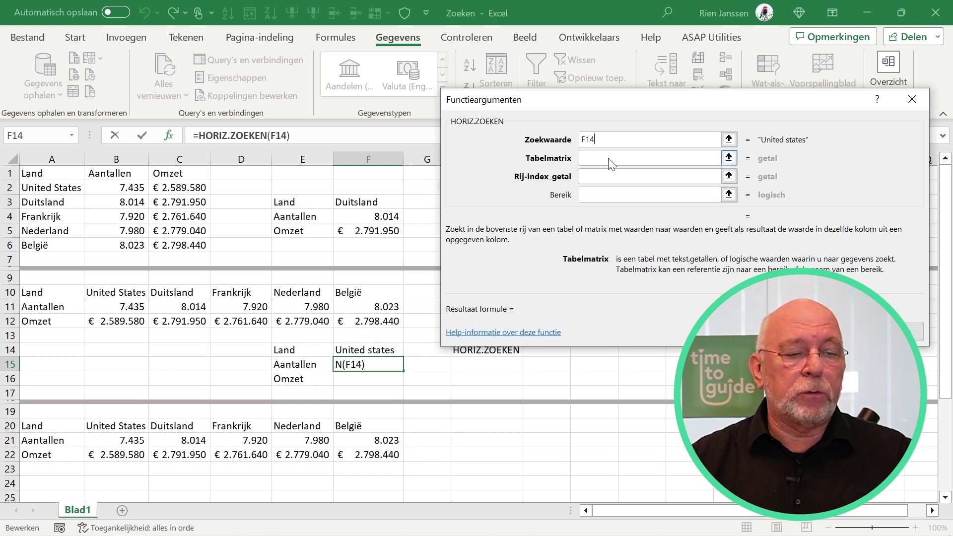
pyautogui.moveTo(42, 292); pyautogui.dragTo(393, 320)
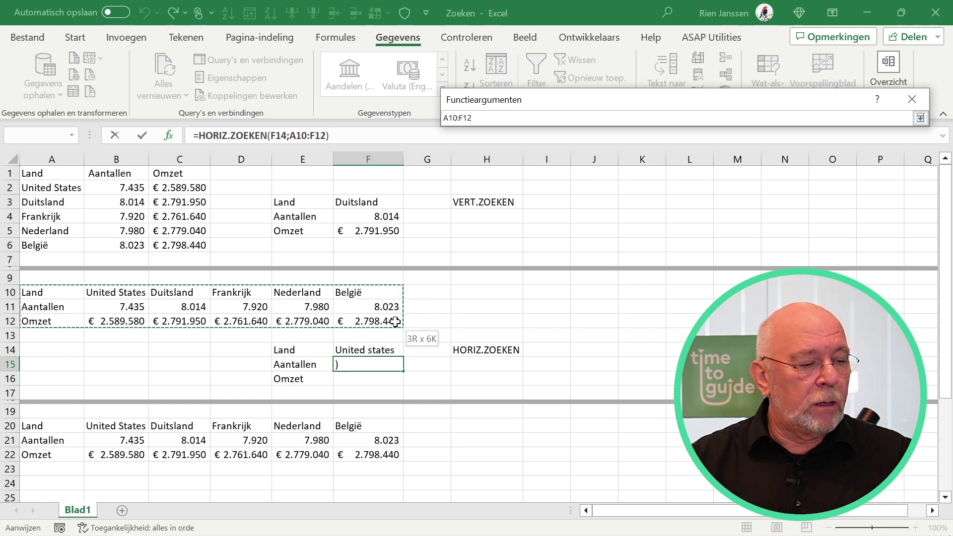
pyautogui.moveTo(393, 320); pyautogui.dragTo(393, 320)
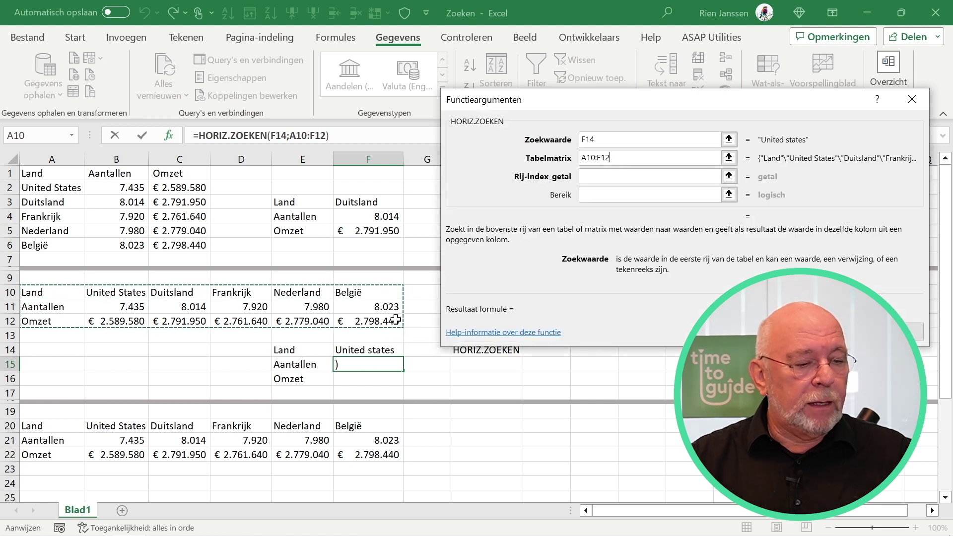
pyautogui.click(610, 176)
pyautogui.write('2')
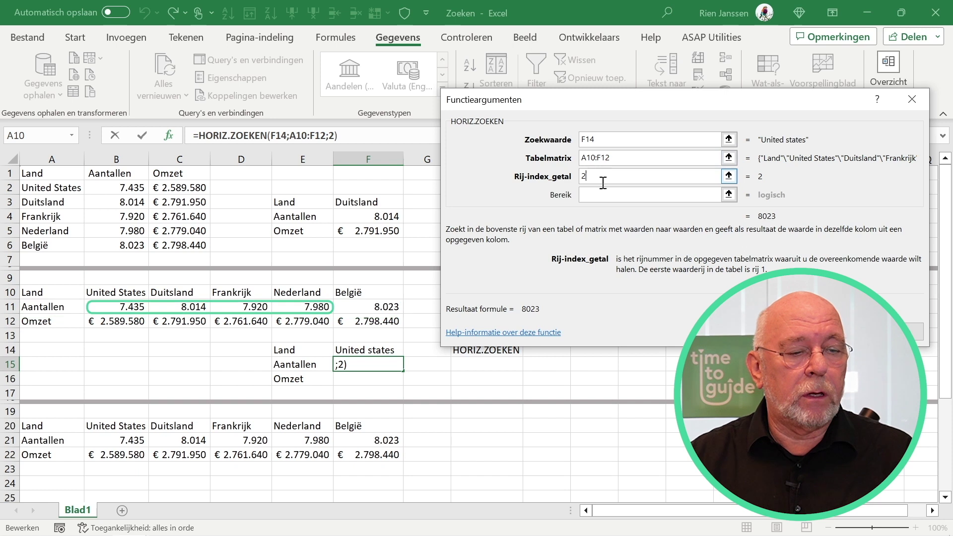
pyautogui.click(605, 195)
pyautogui.write('onwaar')
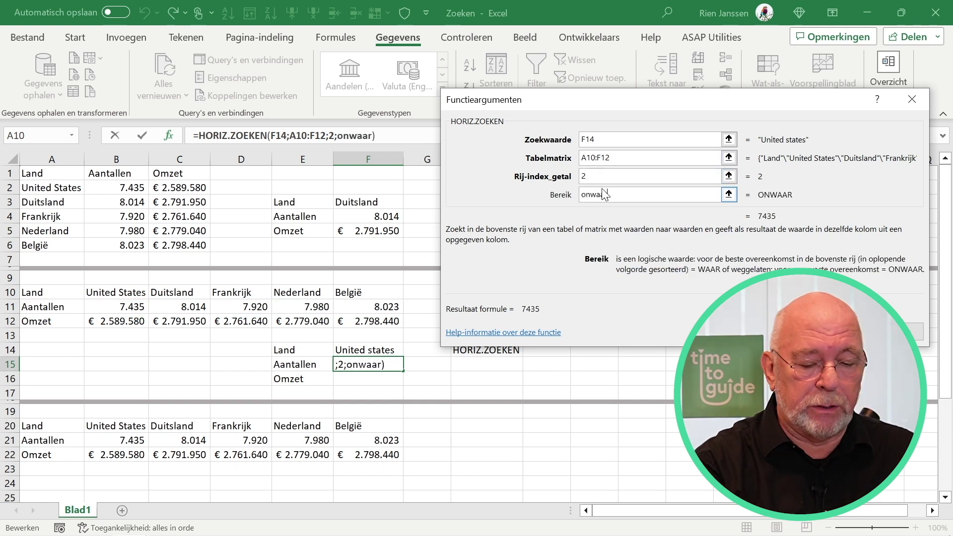
pyautogui.press('Return')
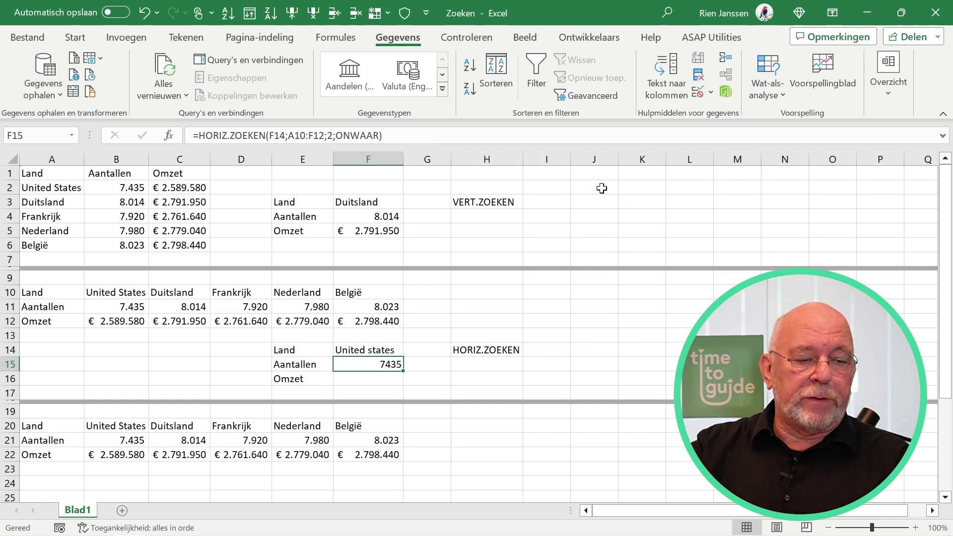
# Step: Change the country in F14 to België so F15 returns 8023
pyautogui.doubleClick(389, 349)
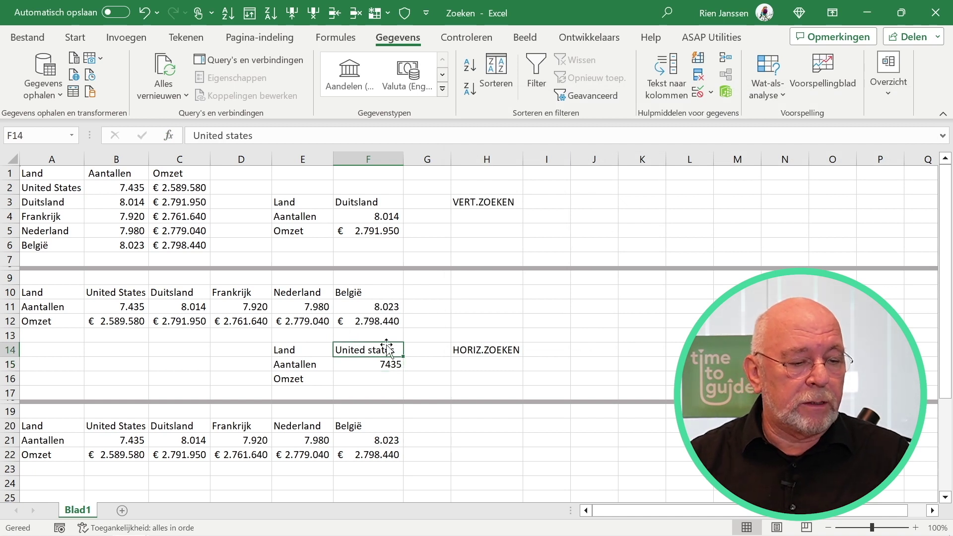
pyautogui.write('België')
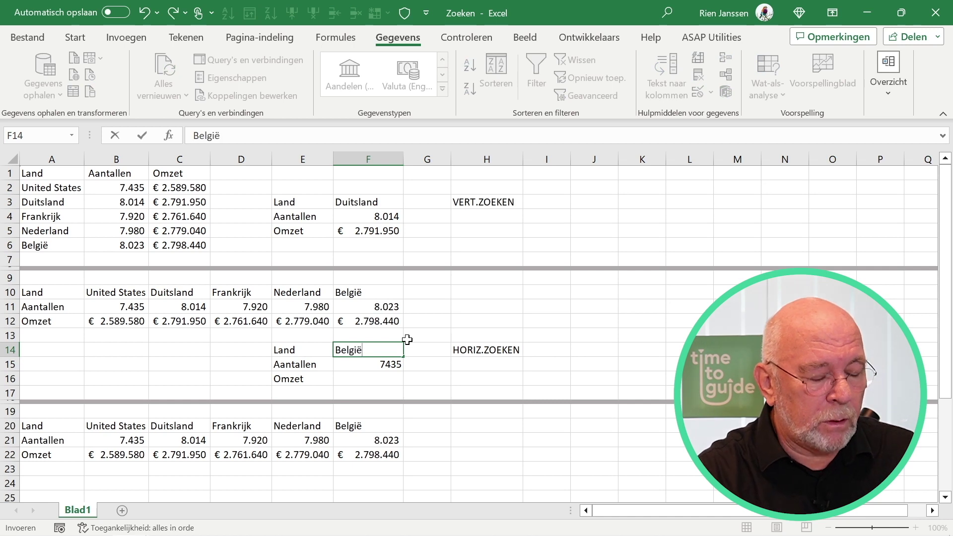
pyautogui.press('Return')
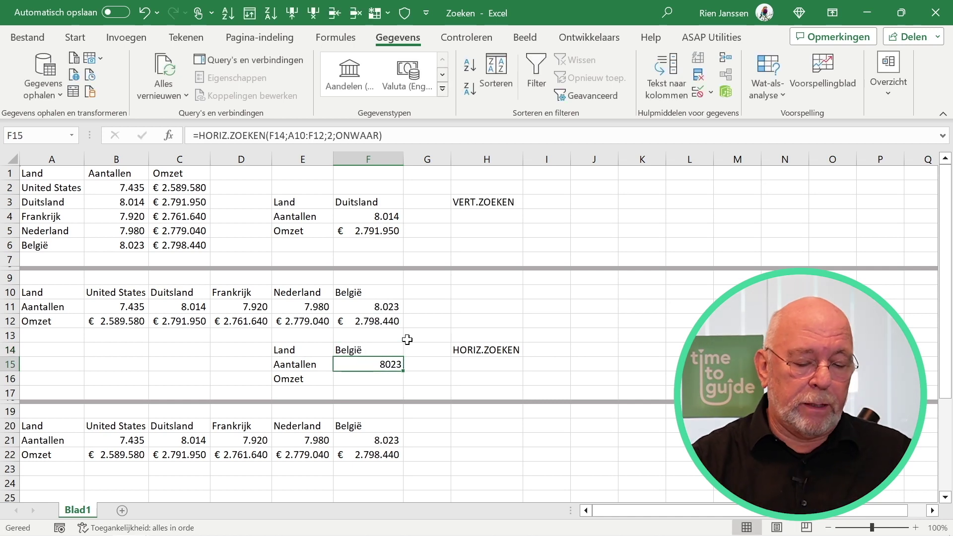
pyautogui.press('Return')
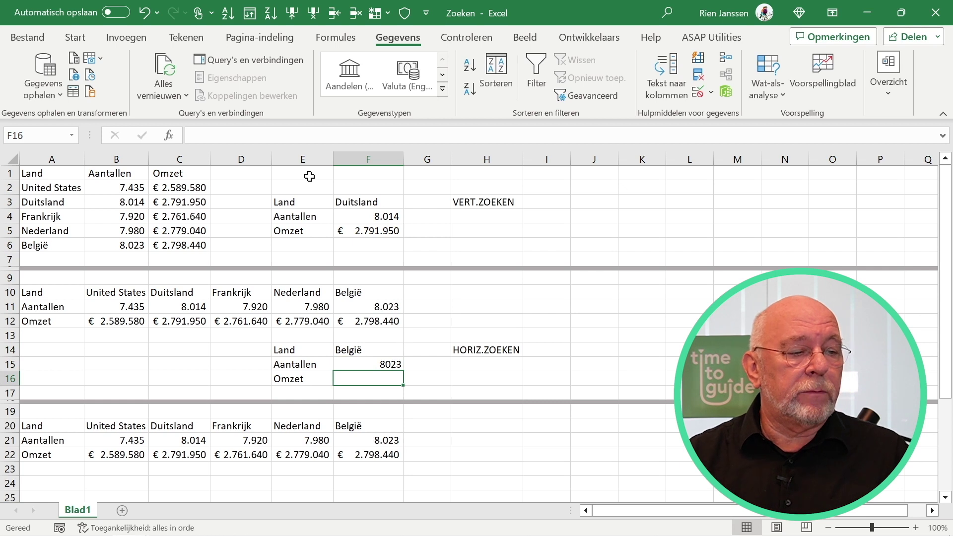
# Step: Build =HORIZ.ZOEKEN(F14;A10:F12;3;ONWAAR) in F16, showing België's Omzet € 2.798.440
pyautogui.click(174, 137)
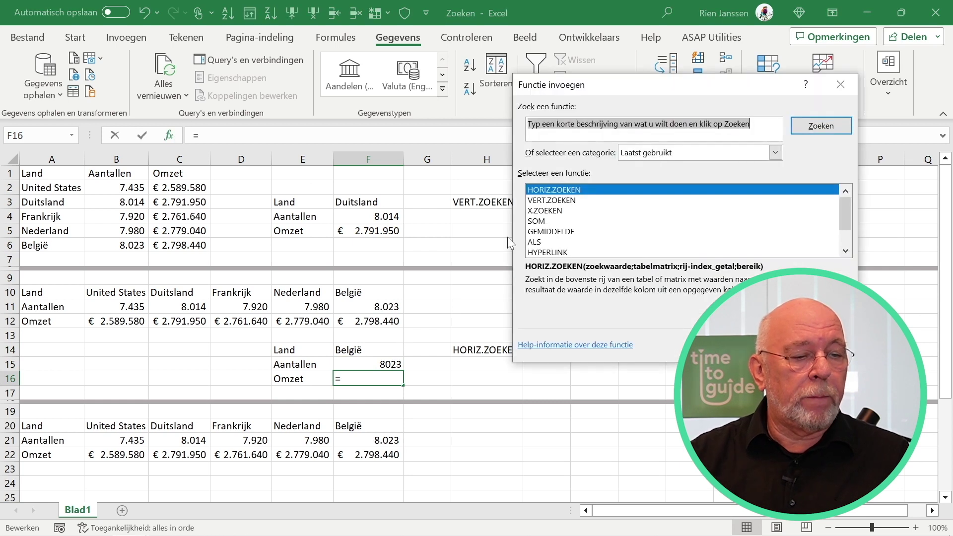
pyautogui.doubleClick(605, 189)
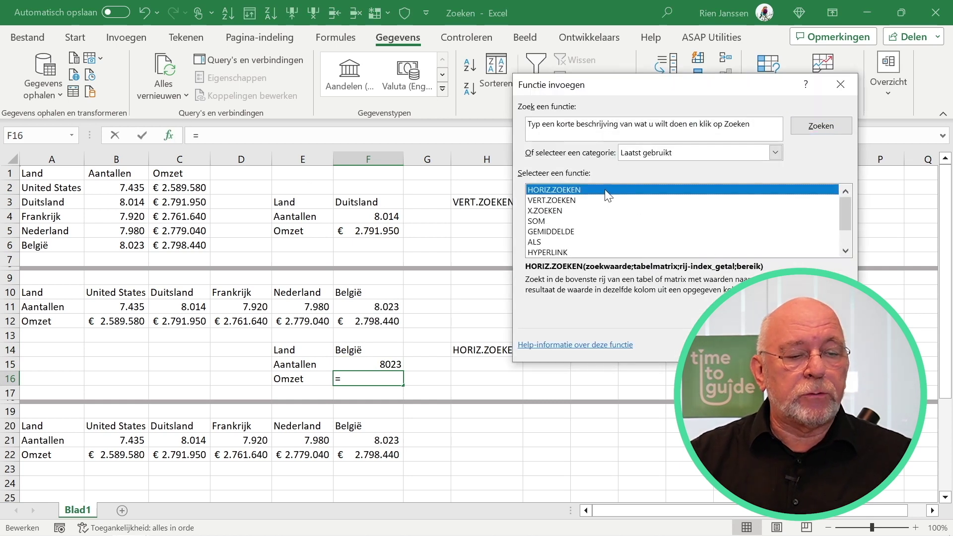
pyautogui.click(376, 353)
pyautogui.click(637, 160)
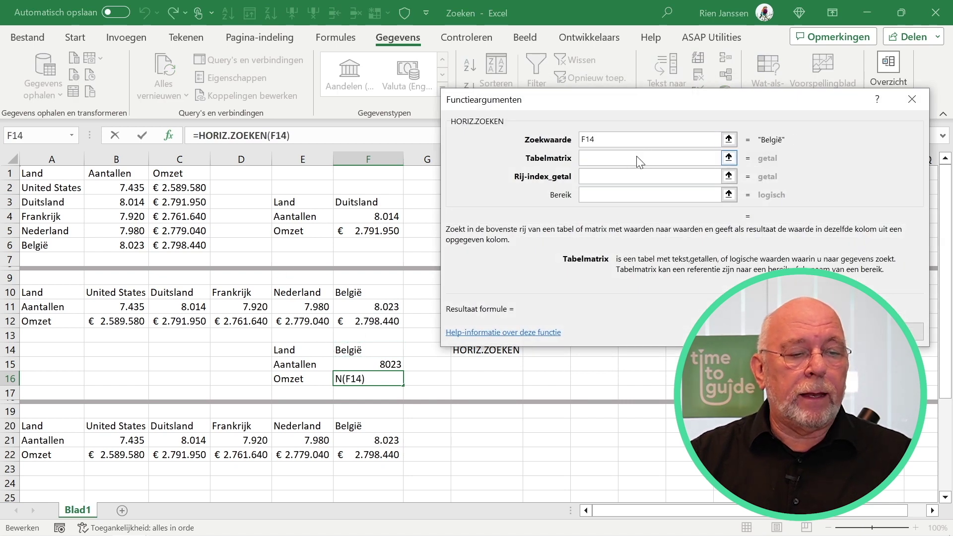
pyautogui.moveTo(56, 296)
pyautogui.mouseDown()
pyautogui.moveTo(365, 332)
pyautogui.moveTo(365, 320)
pyautogui.mouseUp()
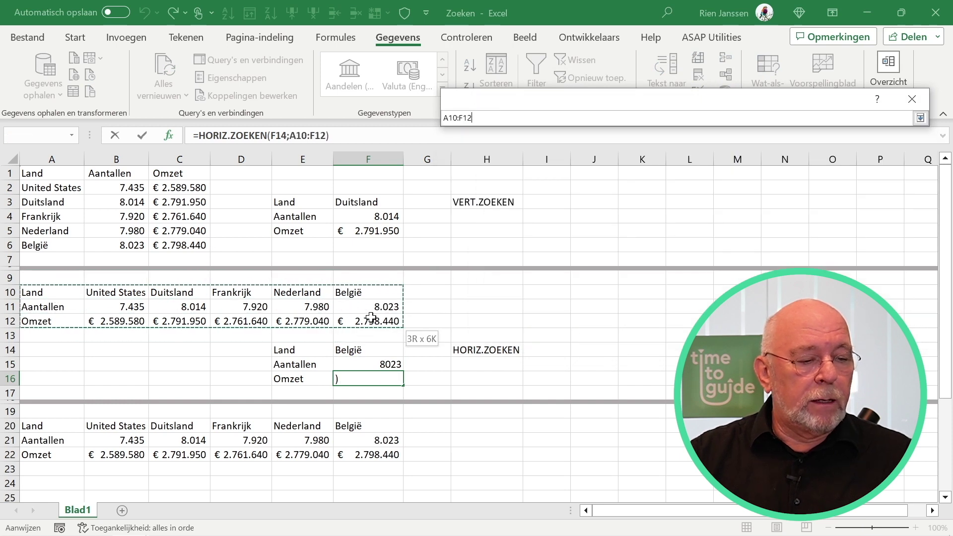
pyautogui.click(626, 177)
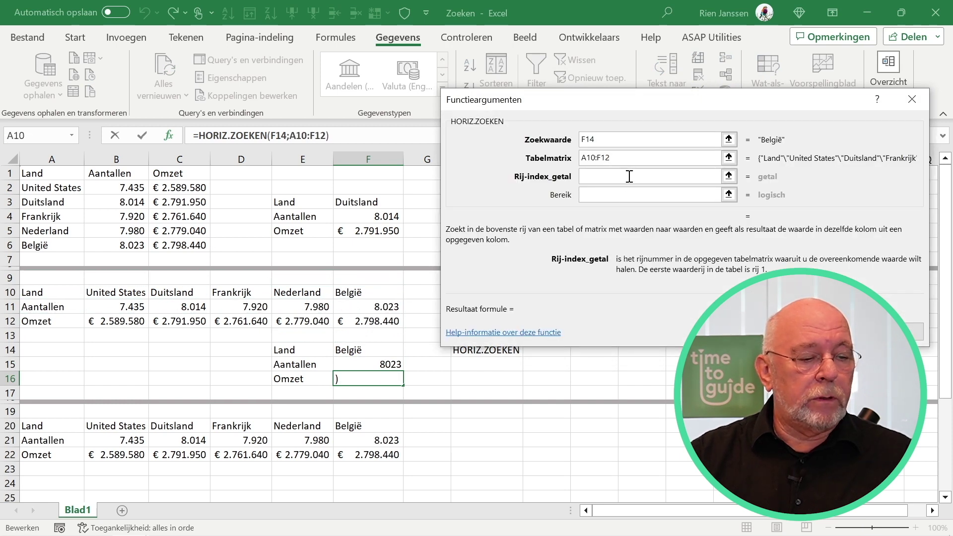
pyautogui.write('3')
pyautogui.click(634, 193)
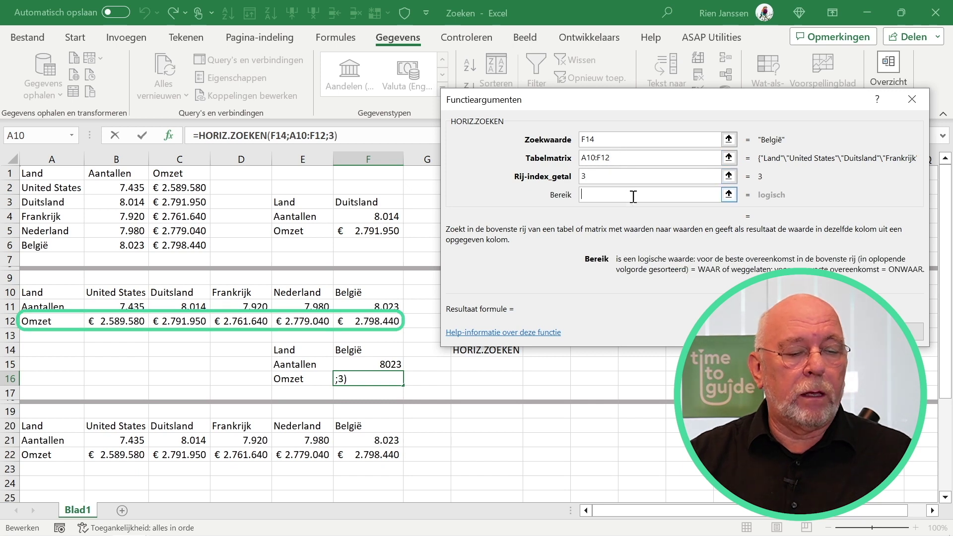
pyautogui.write('onwa')
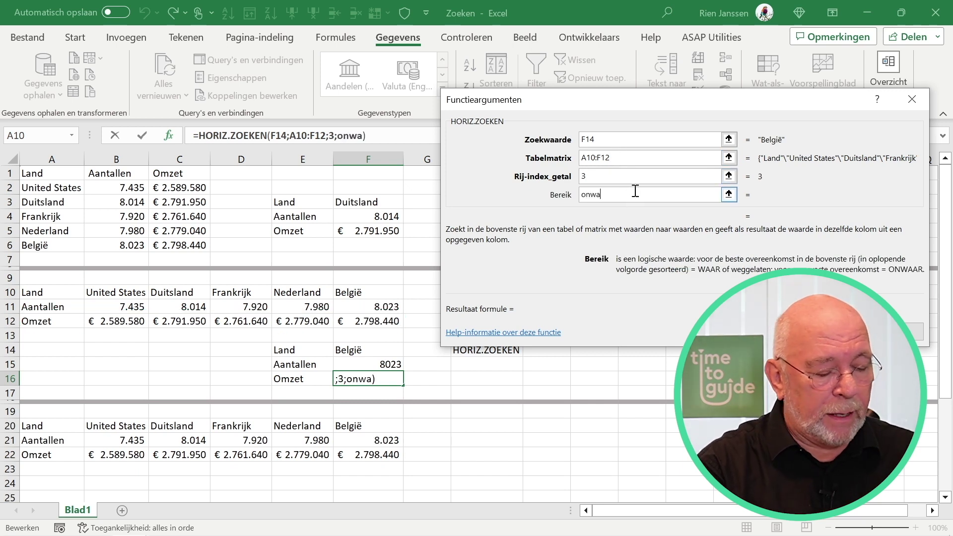
pyautogui.write('ar')
pyautogui.press('Return')
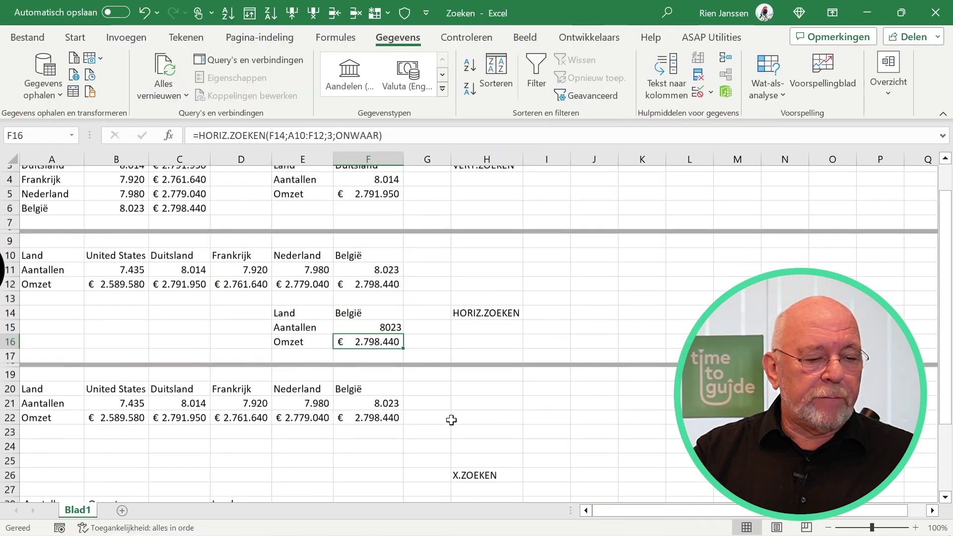
# Step: Copy the Land, Aantallen and Omzet labels into E24:E26
pyautogui.scroll(-1, 472, 432)
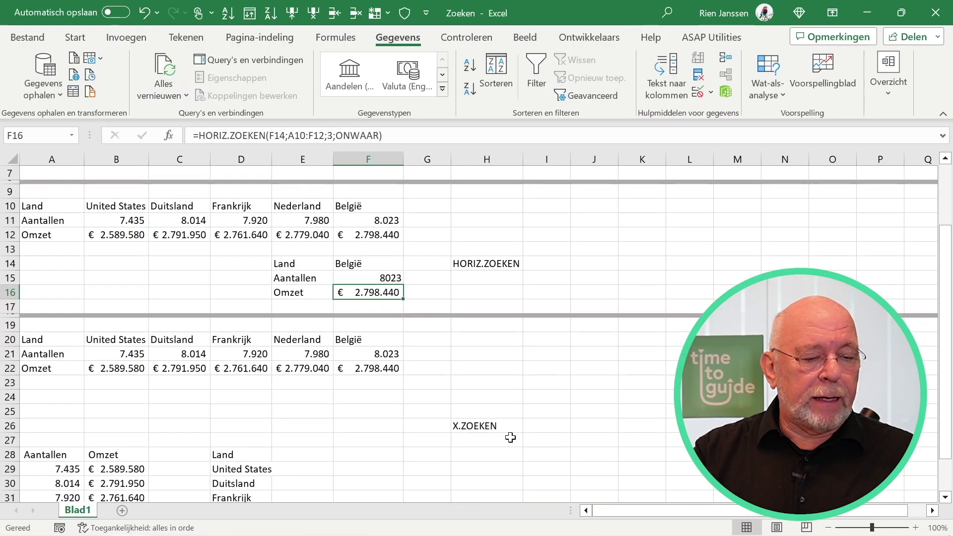
pyautogui.click(477, 431)
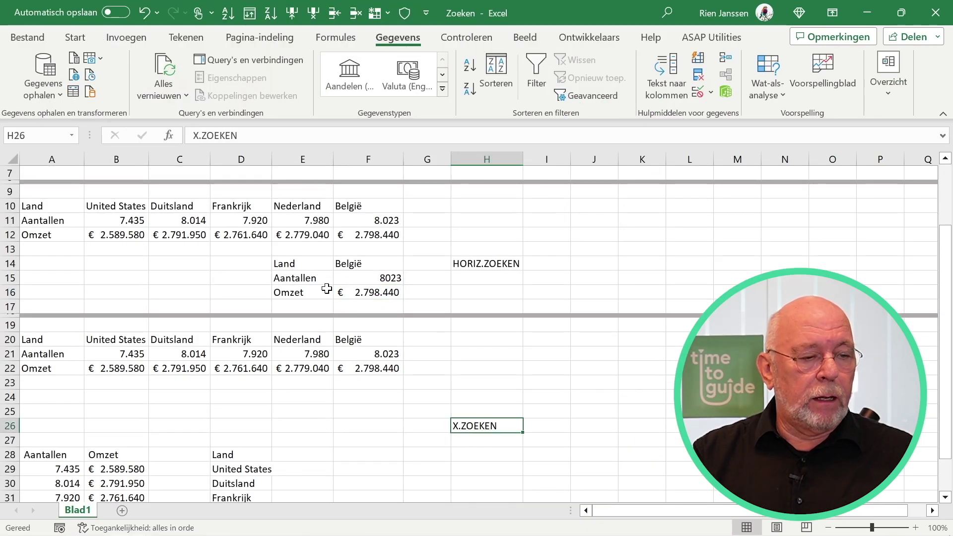
pyautogui.moveTo(310, 262); pyautogui.dragTo(304, 292)
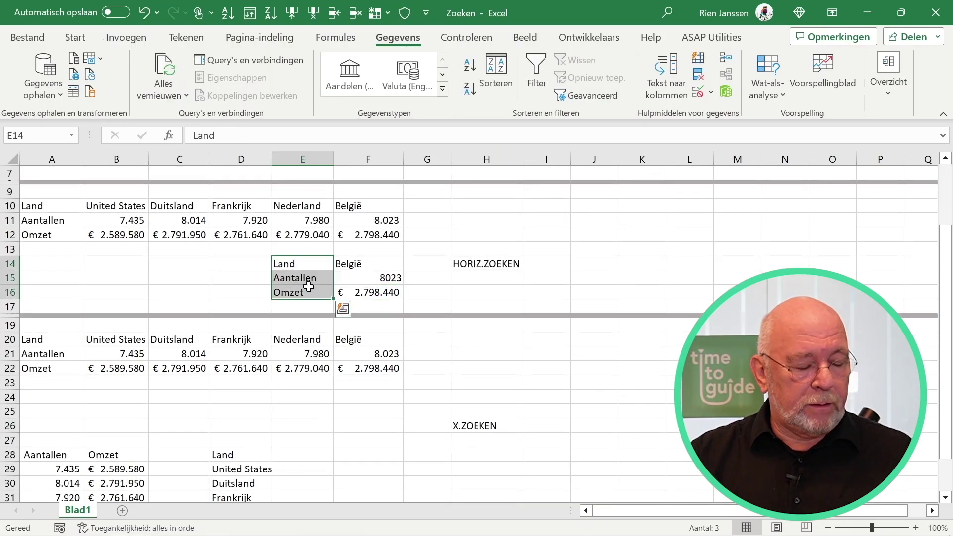
pyautogui.hotkey('ctrl', 'c')
pyautogui.click(315, 394)
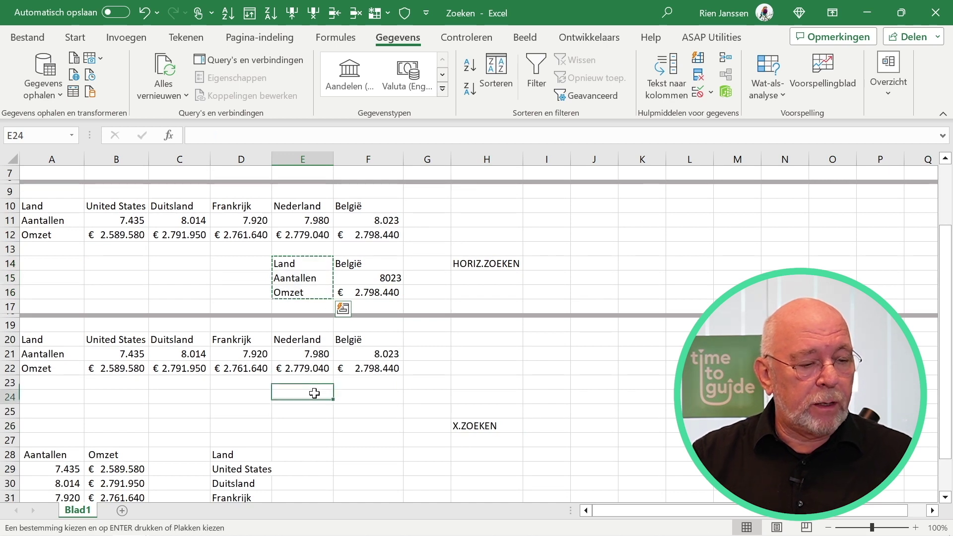
pyautogui.hotkey('ctrl', 'v')
# Step: Point out the original country table, then enter België in F24
pyautogui.click(357, 394)
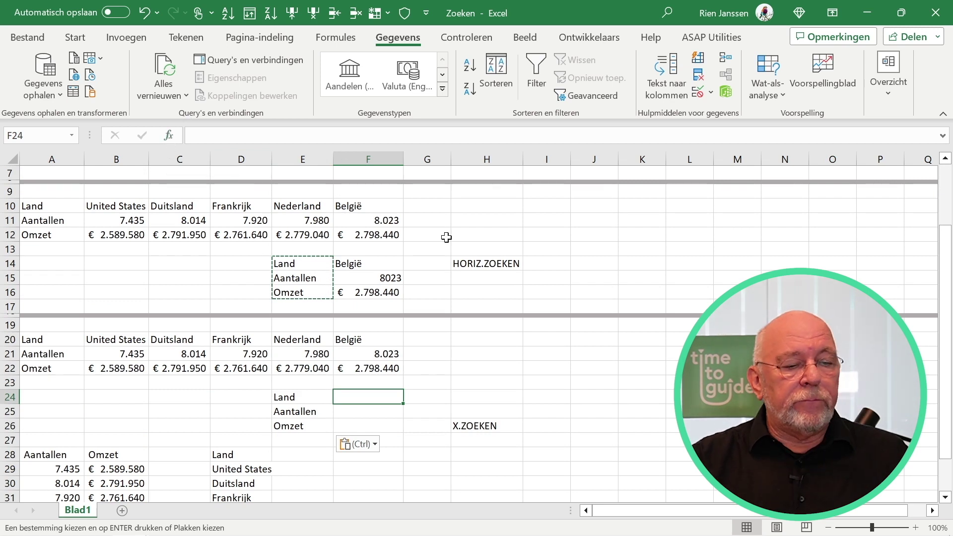
pyautogui.scroll(2, 496, 246)
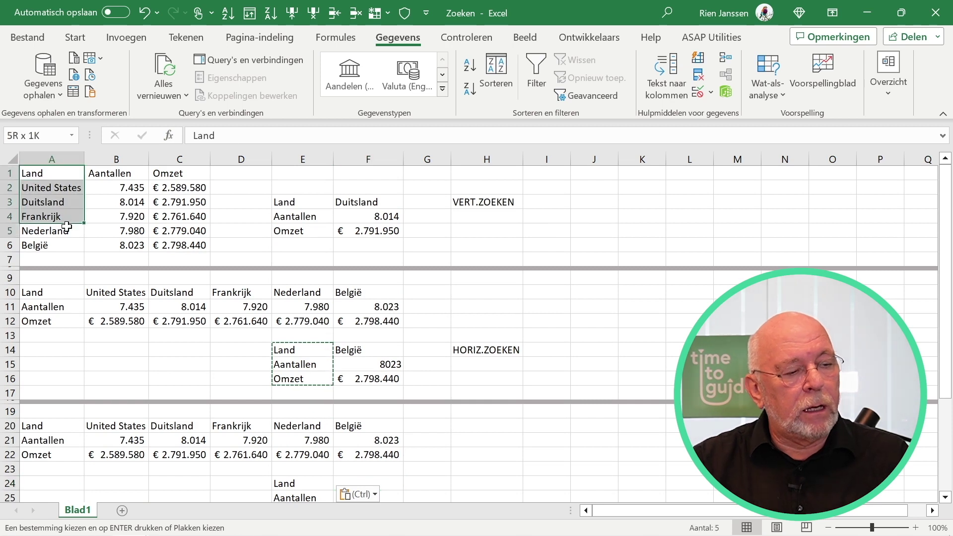
pyautogui.moveTo(54, 176)
pyautogui.mouseDown()
pyautogui.moveTo(187, 262)
pyautogui.moveTo(189, 250)
pyautogui.mouseUp()
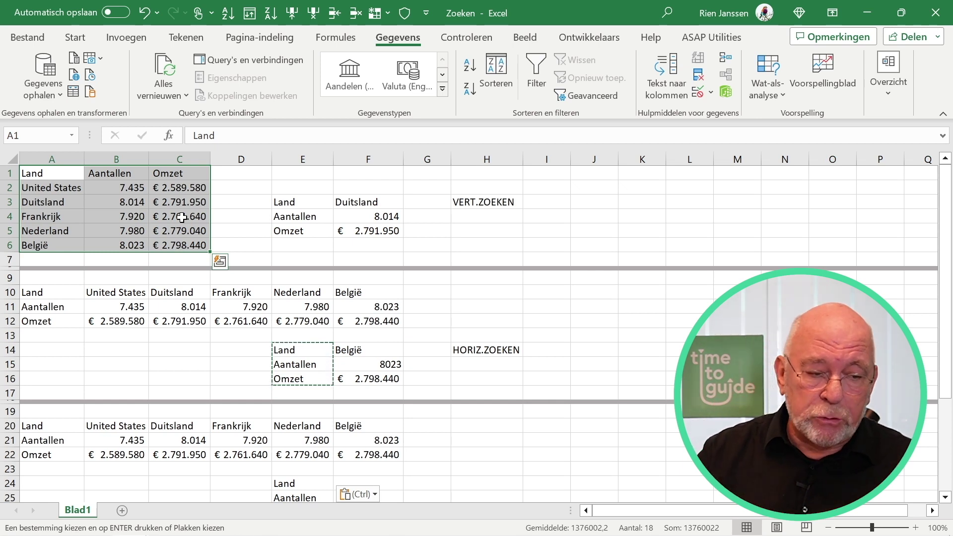
pyautogui.scroll(-1, 300, 193)
pyautogui.scroll(-3, 372, 329)
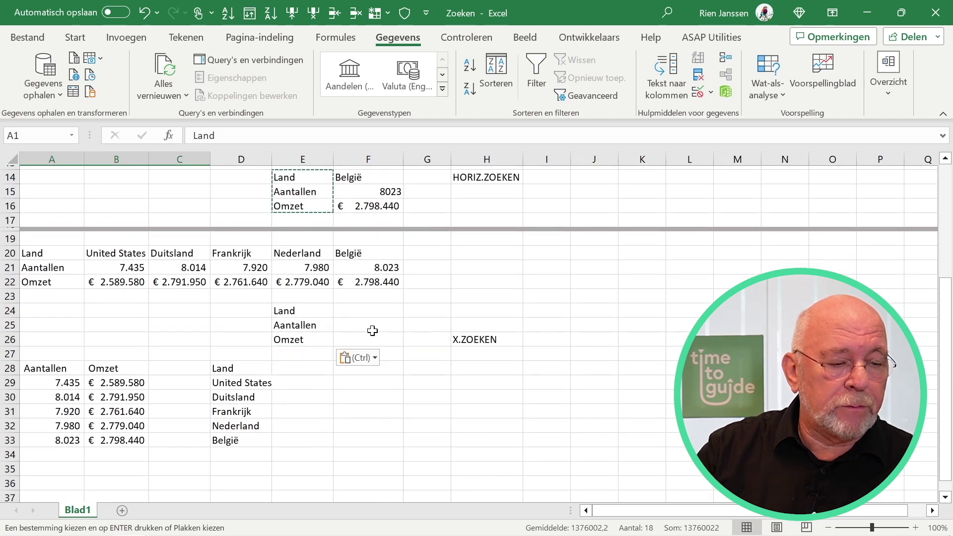
pyautogui.click(383, 311)
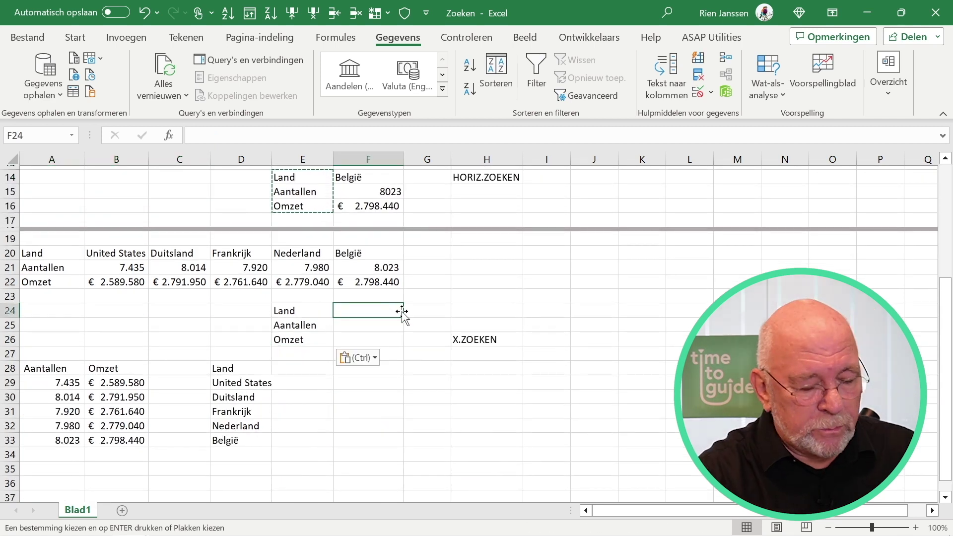
pyautogui.write('Belgi')
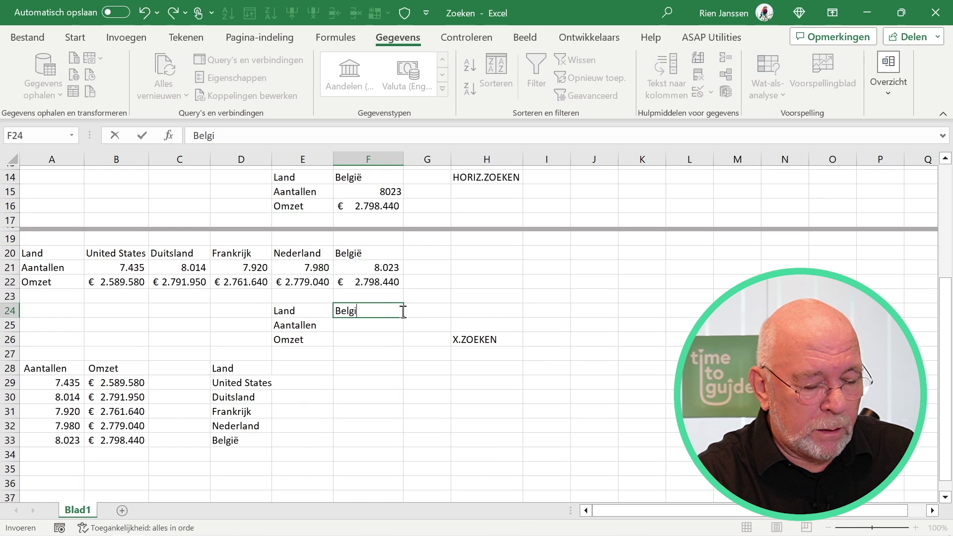
pyautogui.press('Return')
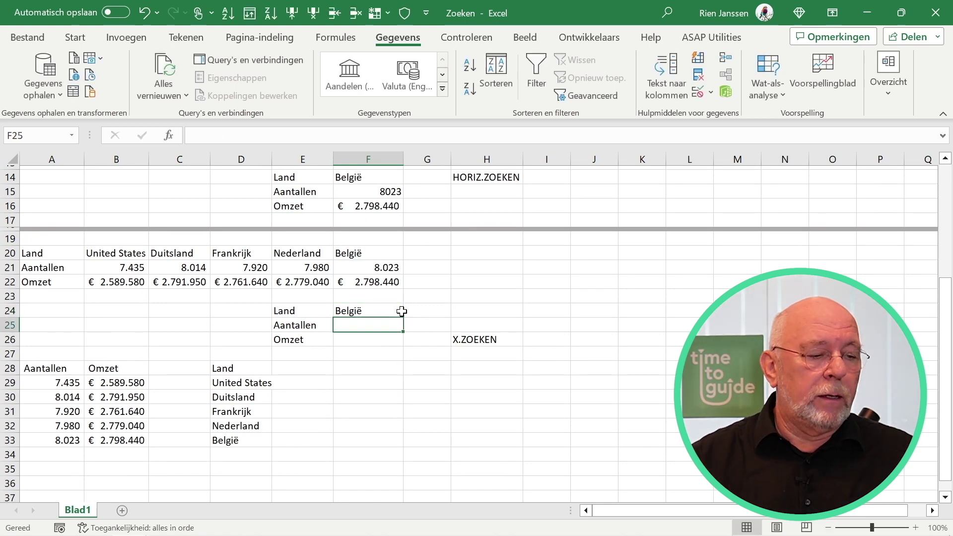
# Step: Insert an X.ZOEKEN function into F25 for the Aantallen
pyautogui.click(169, 136)
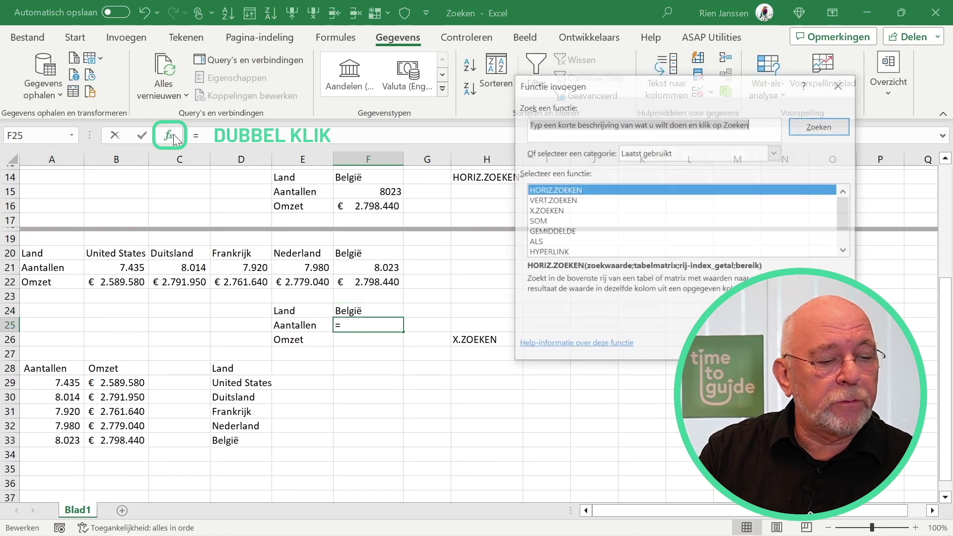
pyautogui.click(555, 213)
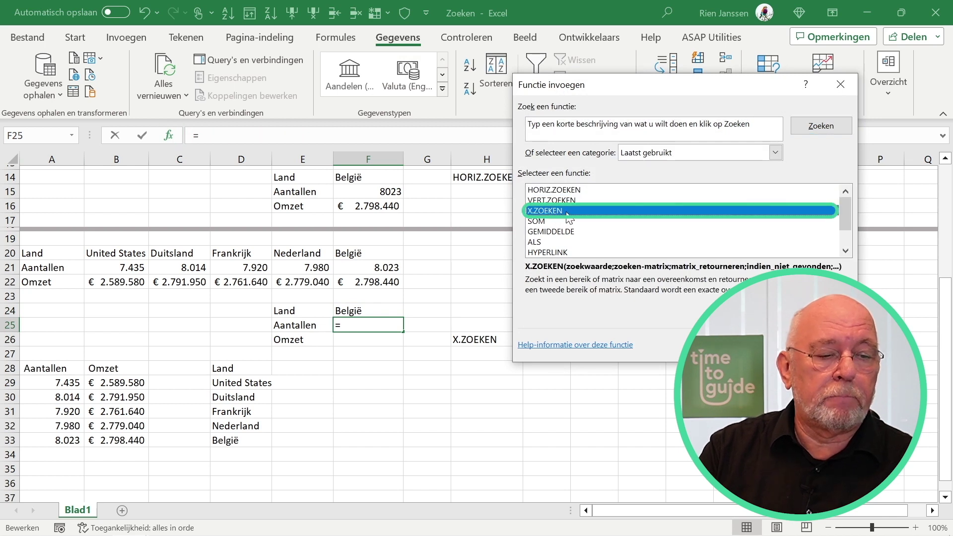
pyautogui.doubleClick(567, 212)
pyautogui.moveTo(674, 91); pyautogui.dragTo(657, 155)
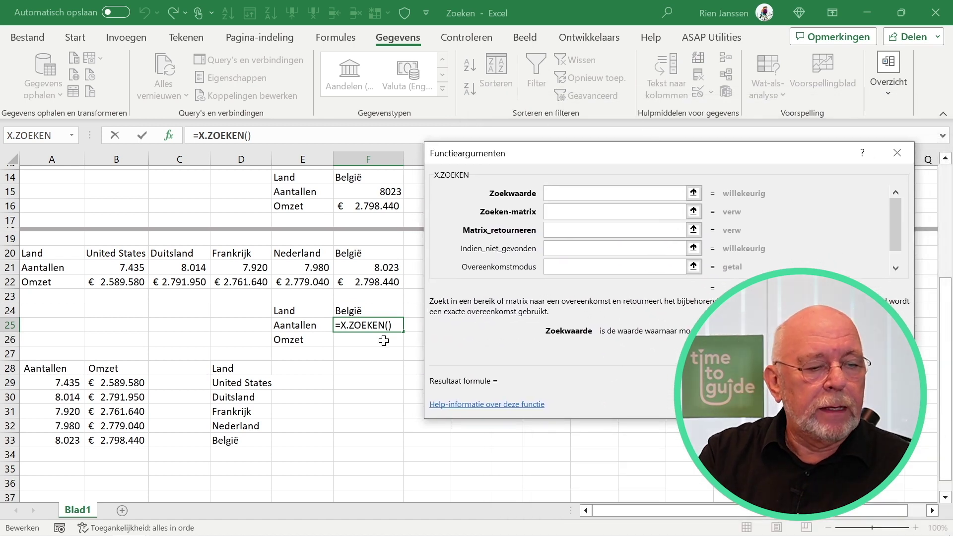
# Step: Enter lookup value F24 and range F20:F22, then cancel the unfinished formula
pyautogui.click(381, 308)
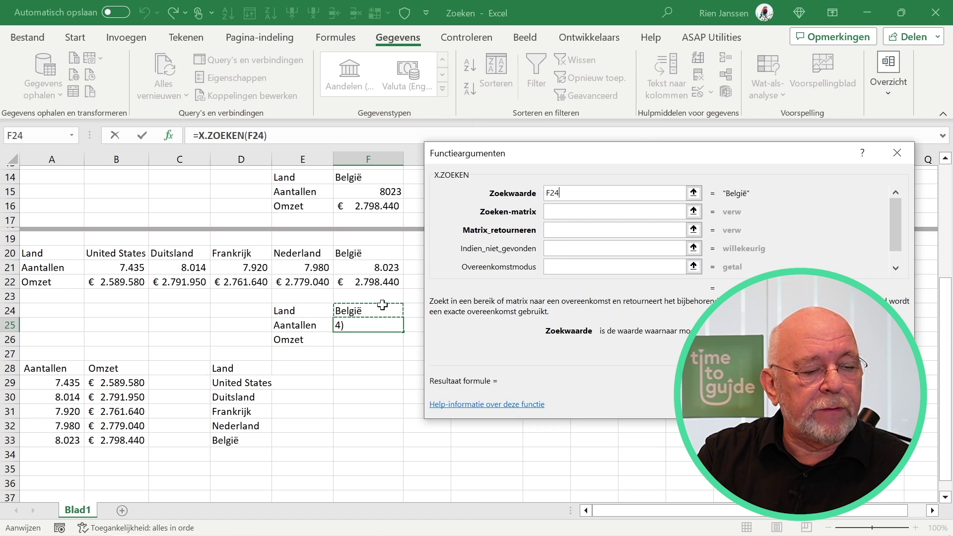
pyautogui.click(623, 212)
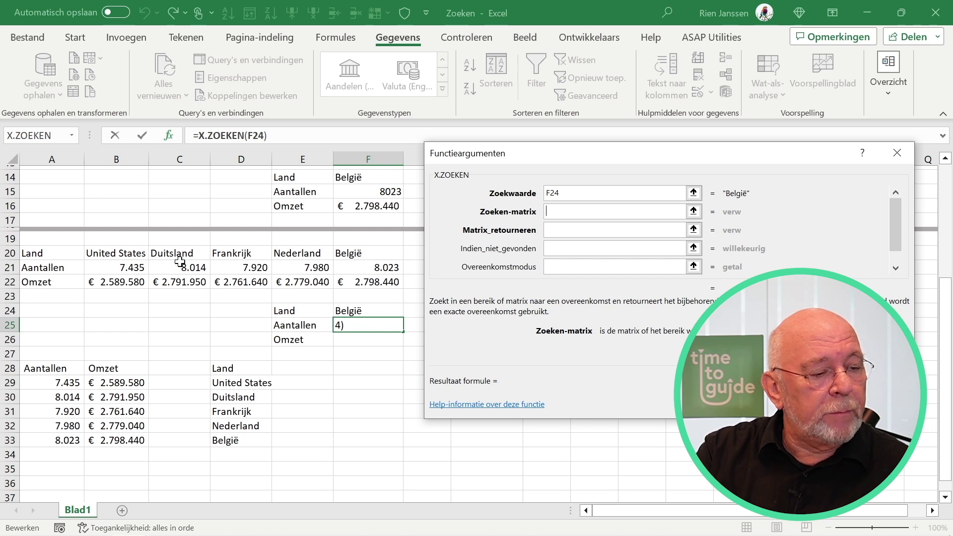
pyautogui.moveTo(333, 251); pyautogui.dragTo(369, 281)
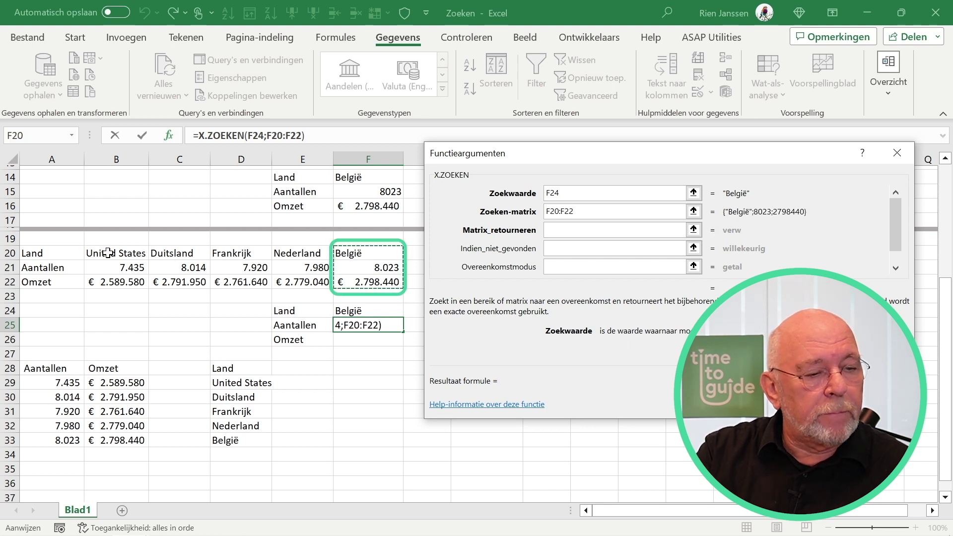
pyautogui.click(610, 228)
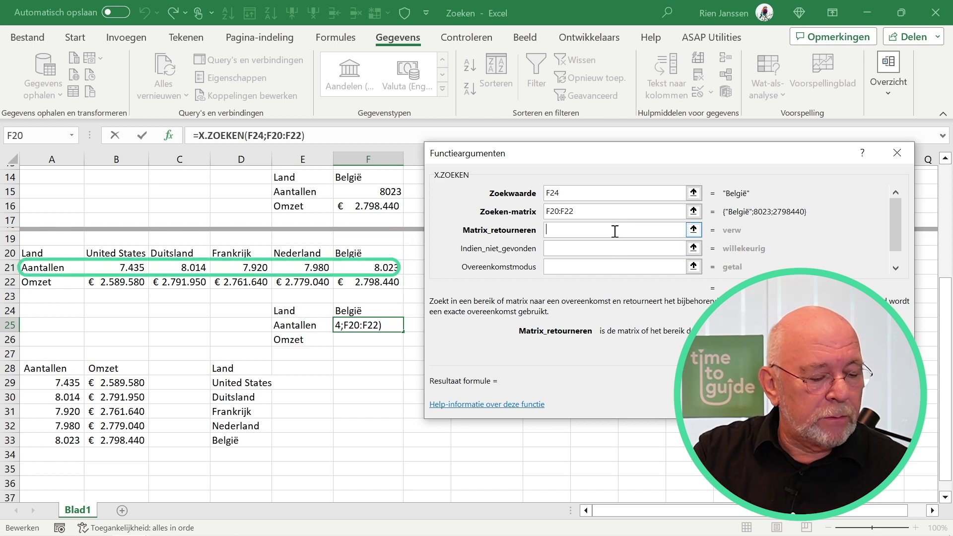
pyautogui.write('2')
pyautogui.click(617, 246)
pyautogui.write('Niet in de lijs')
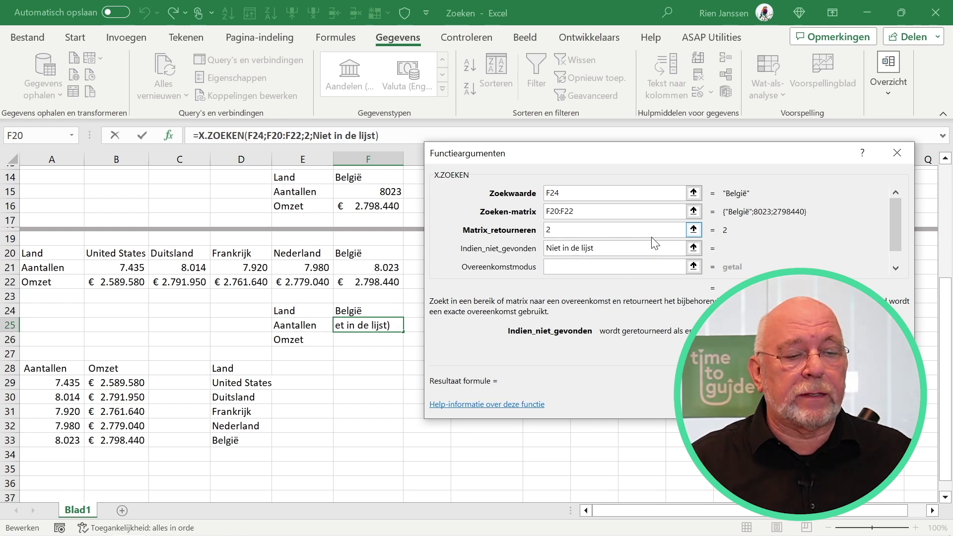
pyautogui.write('t')
pyautogui.press('Escape')
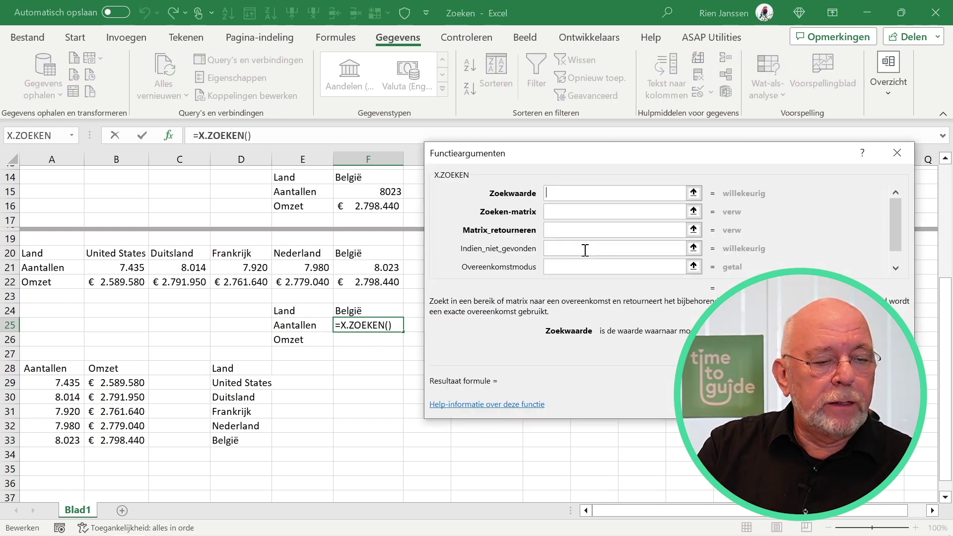
# Step: Set X.ZOEKEN to F24, B20:F20, B21:F21 and not-found text 'Niet in de lijat'
pyautogui.moveTo(616, 154); pyautogui.dragTo(687, 156)
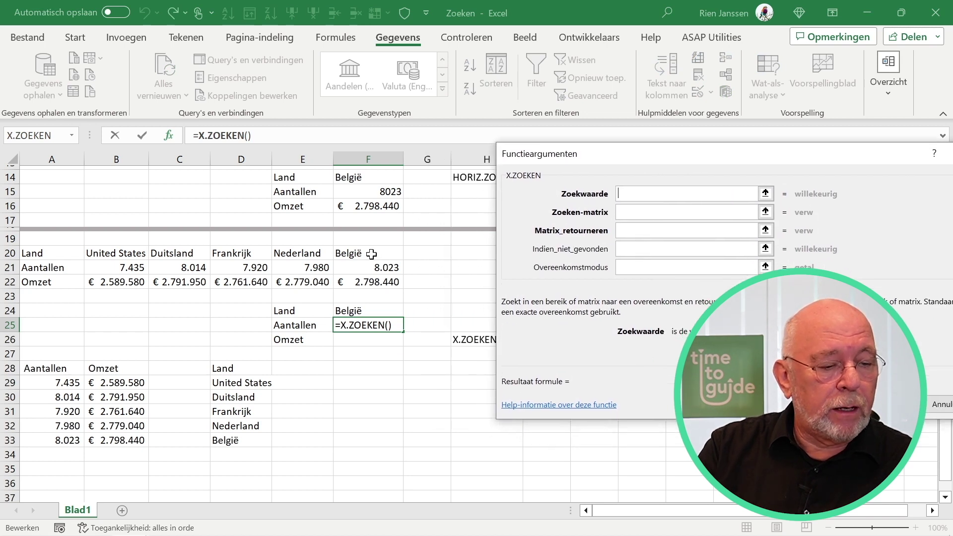
pyautogui.click(367, 311)
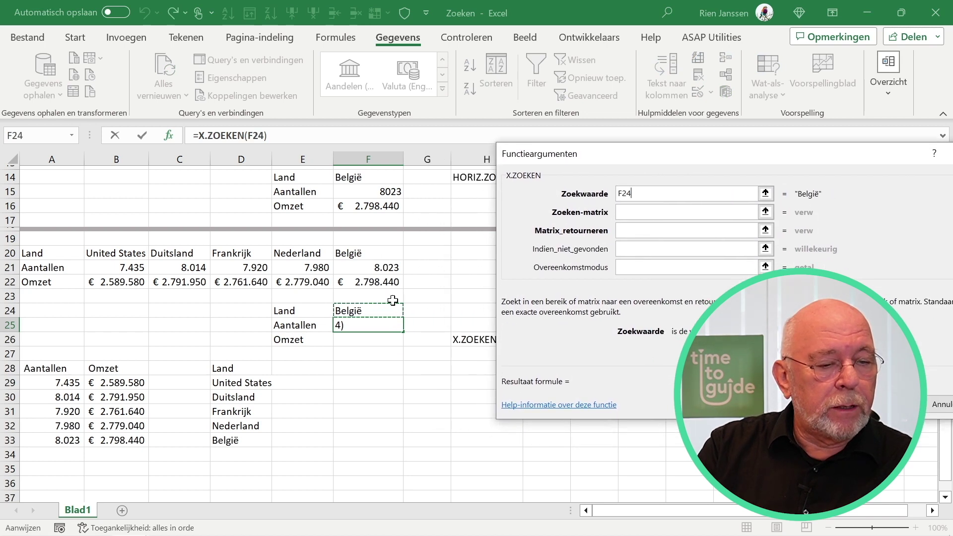
pyautogui.click(662, 212)
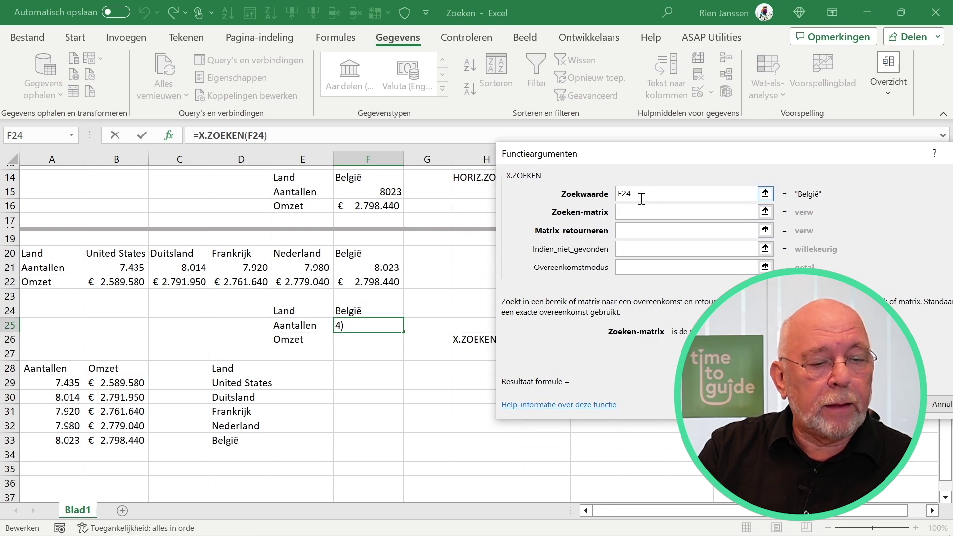
pyautogui.moveTo(112, 254); pyautogui.dragTo(391, 258)
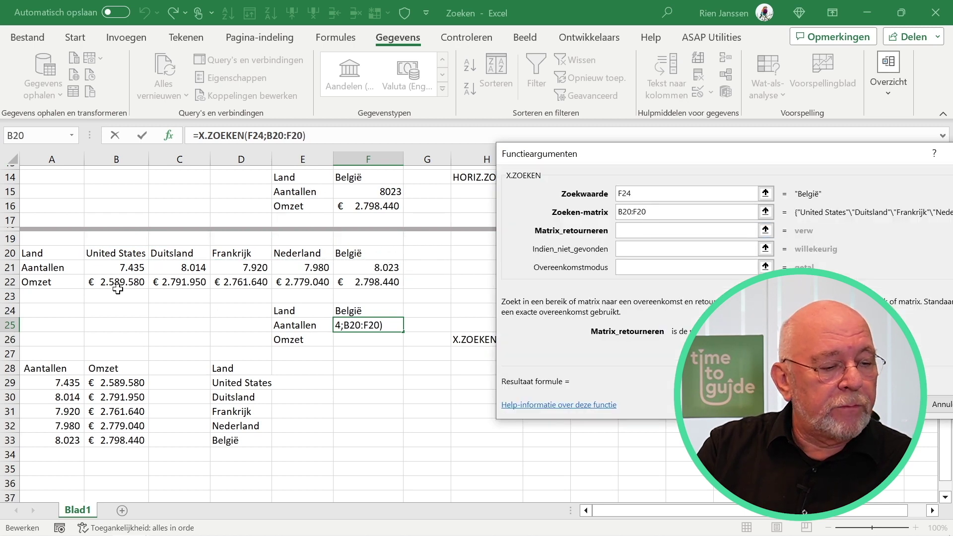
pyautogui.moveTo(113, 268); pyautogui.dragTo(384, 262)
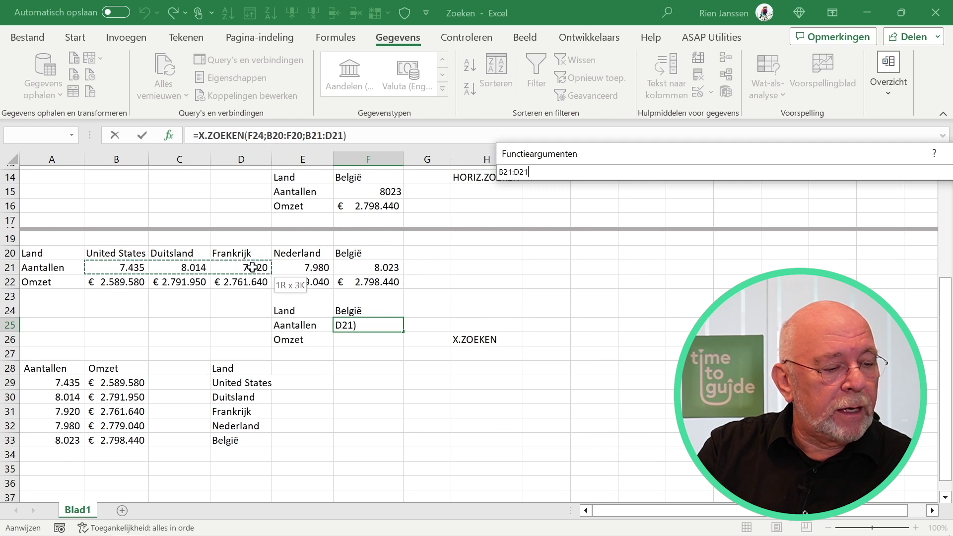
pyautogui.click(698, 249)
pyautogui.write('Ni')
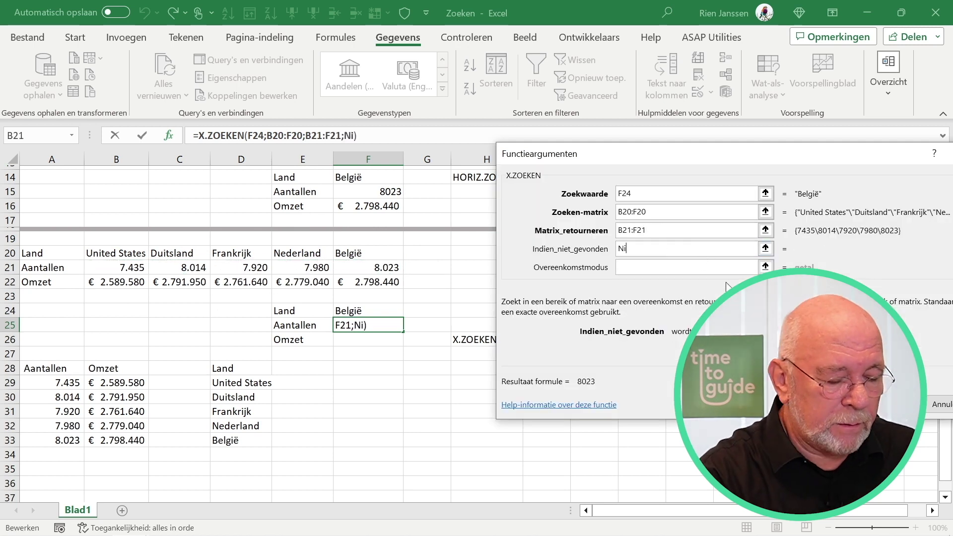
pyautogui.write('et in de lija')
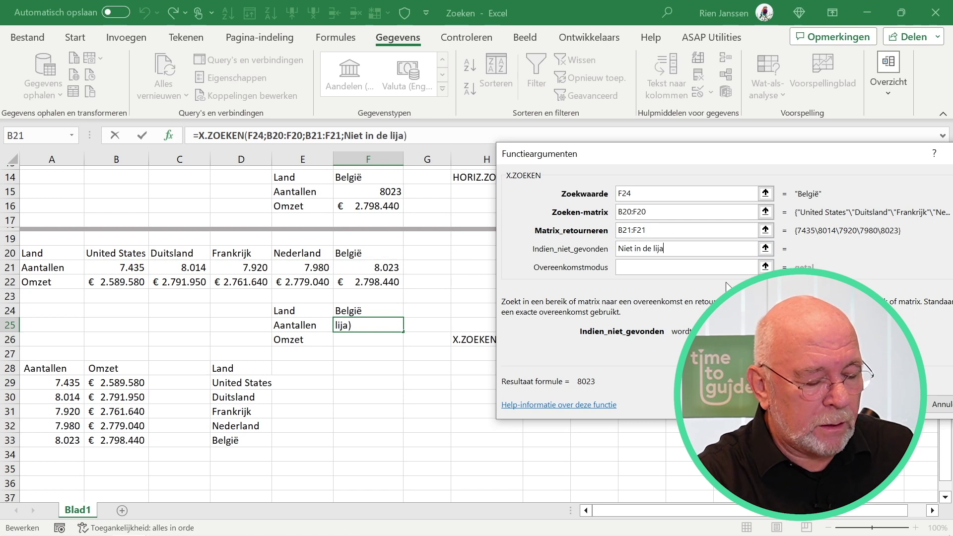
pyautogui.write('t')
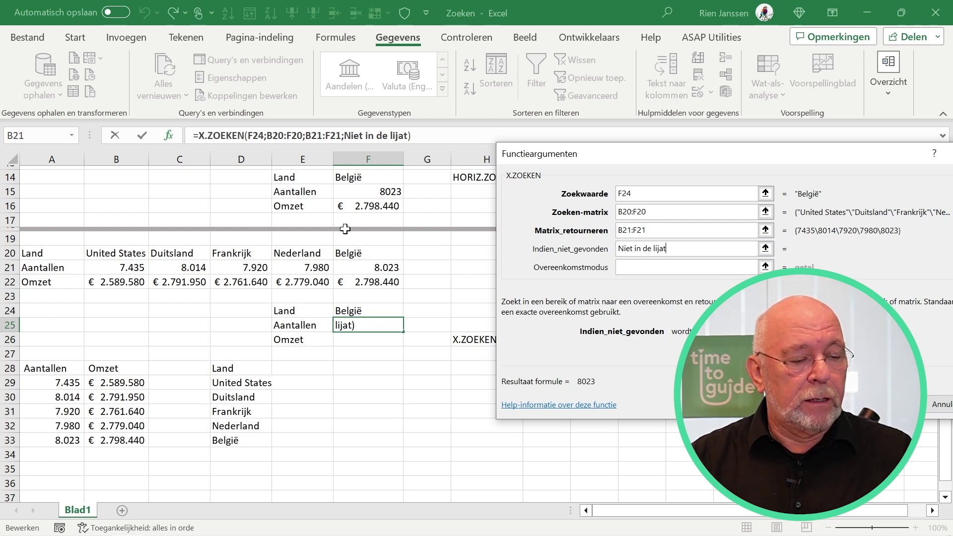
pyautogui.press('Return')
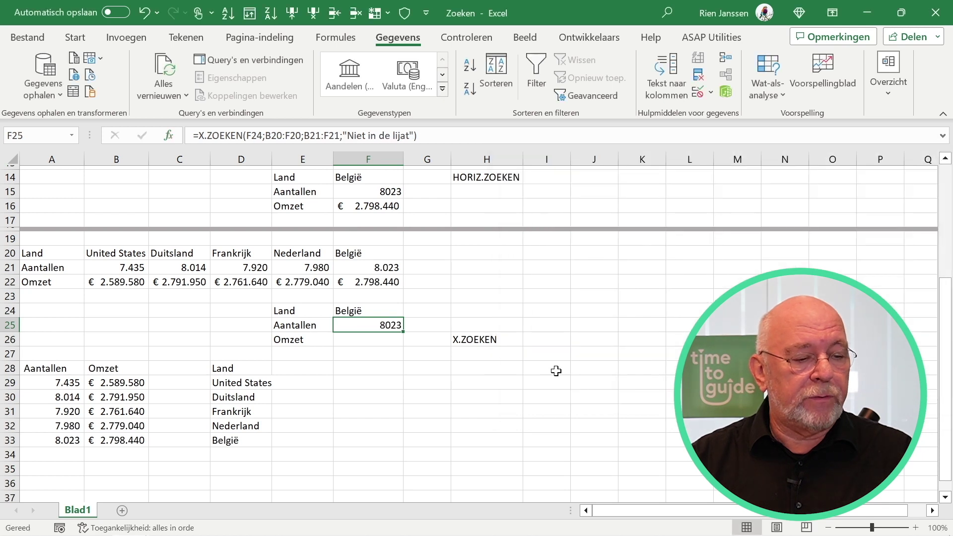
# Step: Enter =X.ZOEKEN(F24;B20:F20;B22:F22) in F26 so it returns België's Omzet 2798440
pyautogui.click(387, 339)
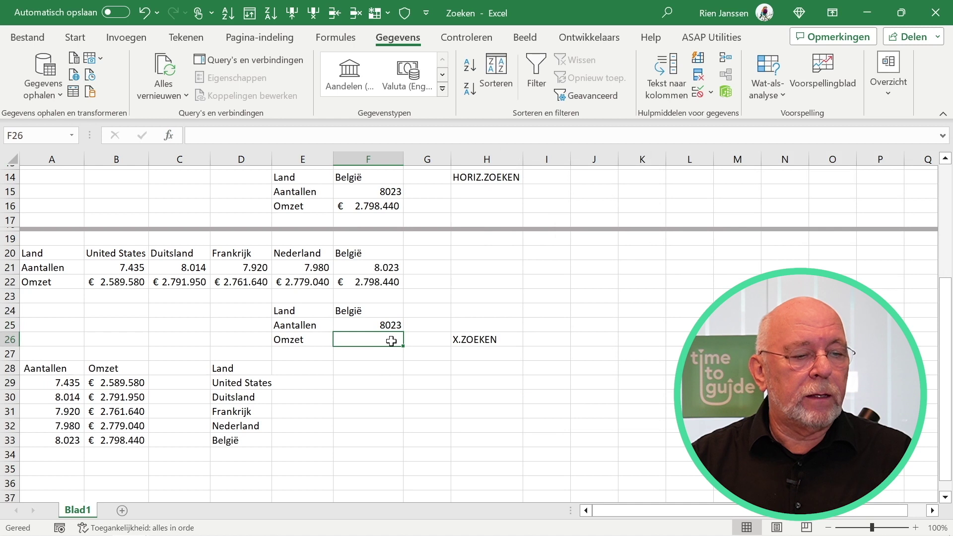
pyautogui.click(169, 136)
pyautogui.doubleClick(721, 251)
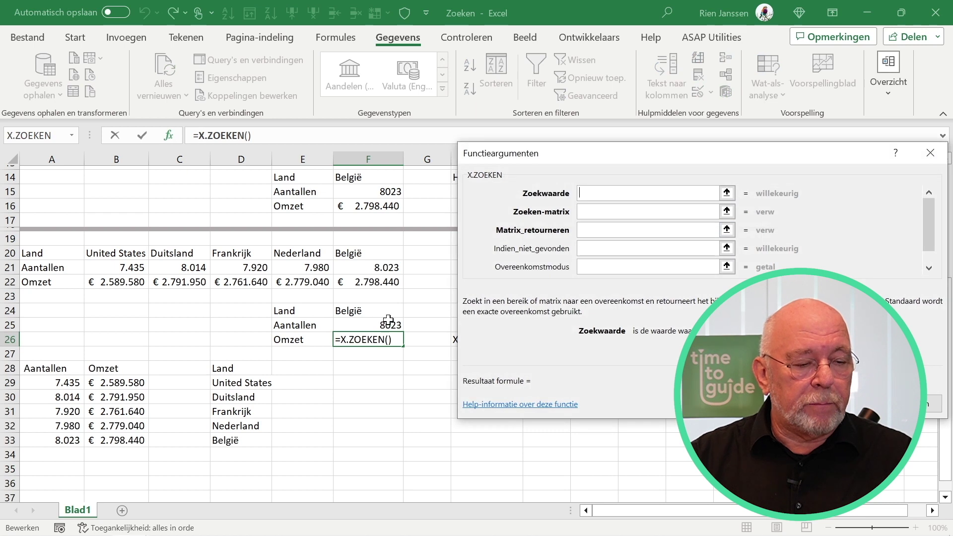
pyautogui.click(389, 311)
pyautogui.click(651, 212)
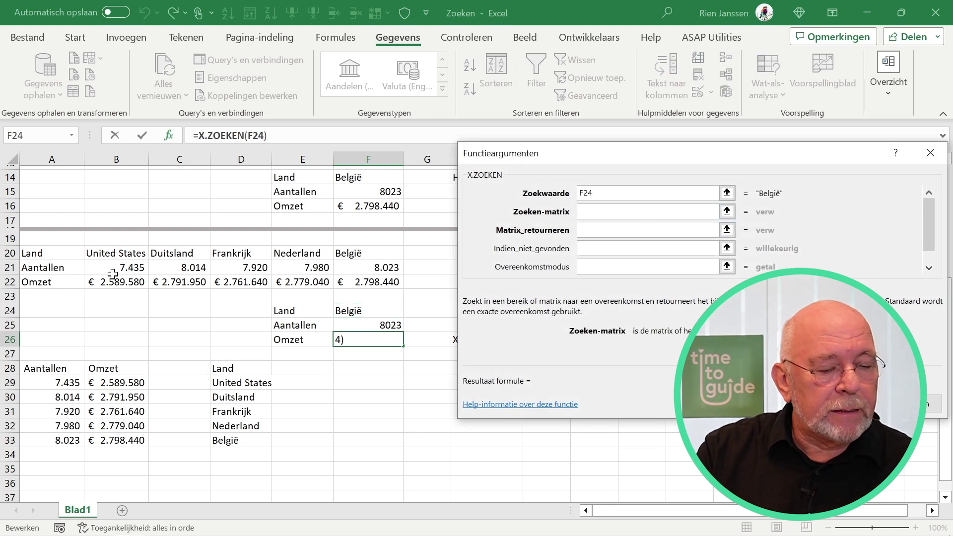
pyautogui.moveTo(115, 282)
pyautogui.mouseDown()
pyautogui.moveTo(366, 269)
pyautogui.moveTo(397, 282)
pyautogui.mouseUp()
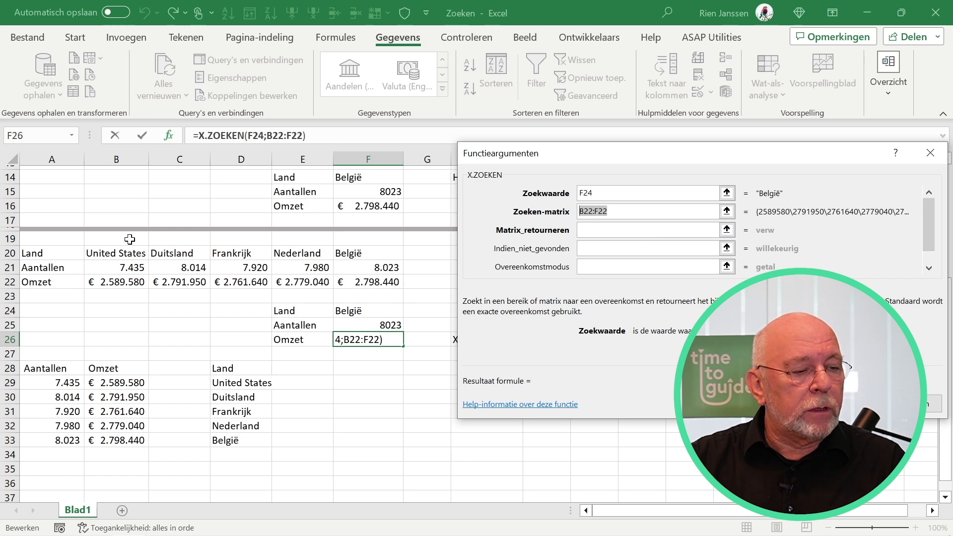
pyautogui.moveTo(130, 252); pyautogui.dragTo(368, 252)
pyautogui.click(603, 212)
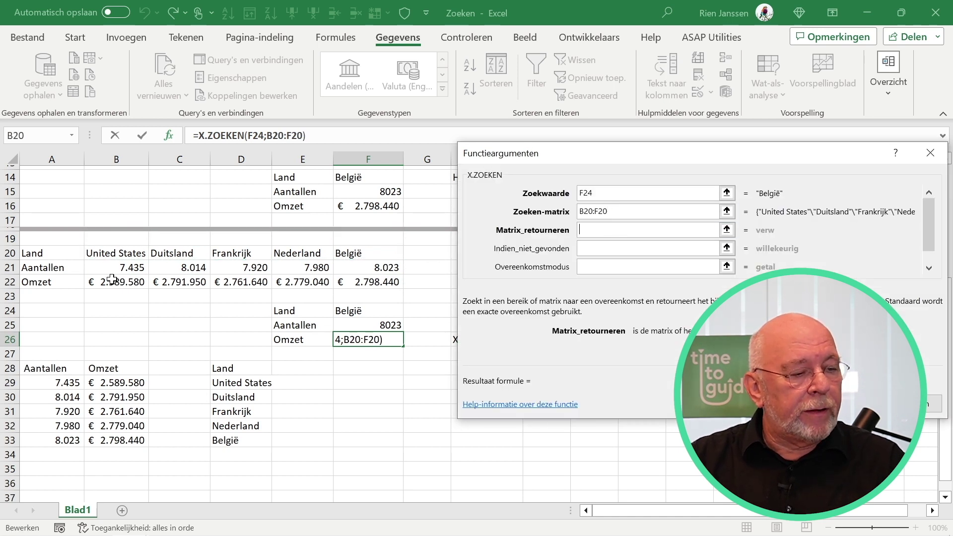
pyautogui.moveTo(111, 279); pyautogui.dragTo(392, 282)
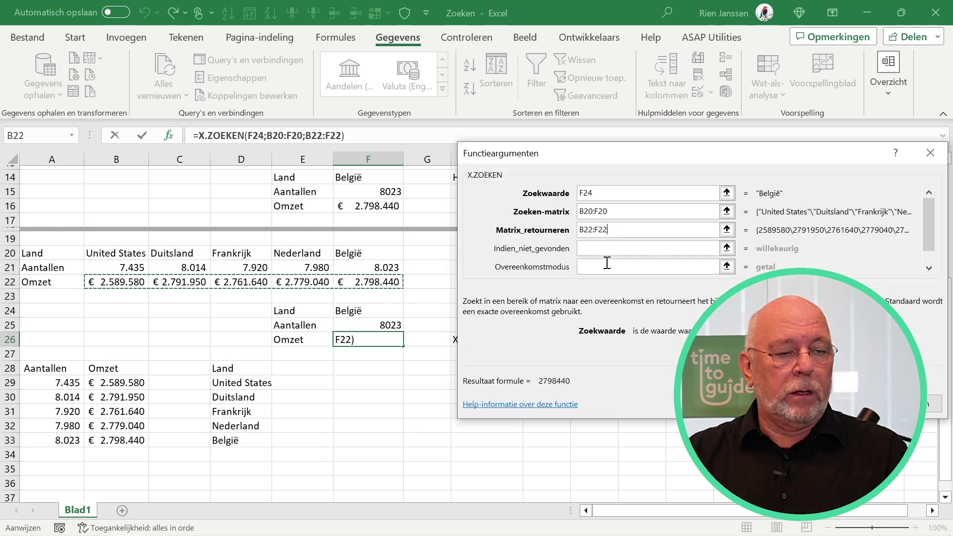
pyautogui.click(646, 247)
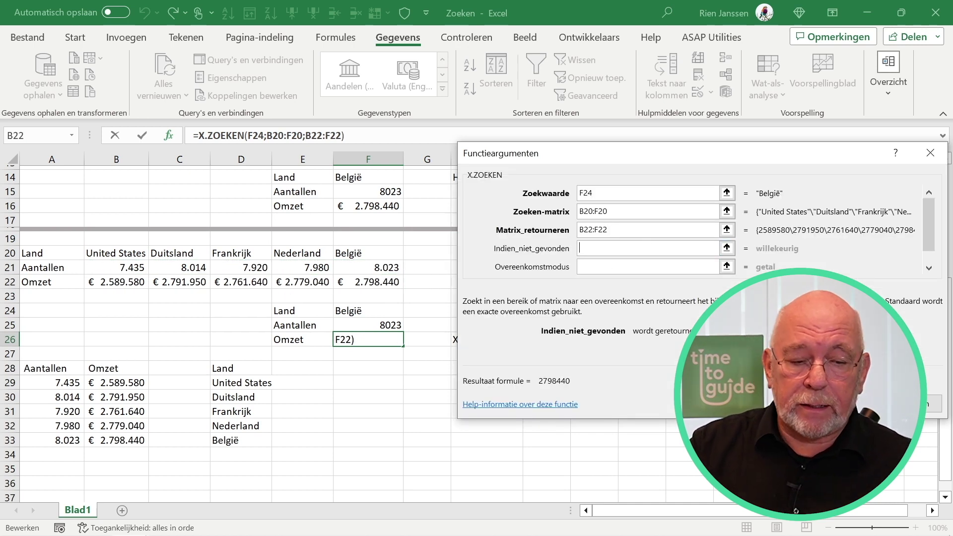
pyautogui.press('Return')
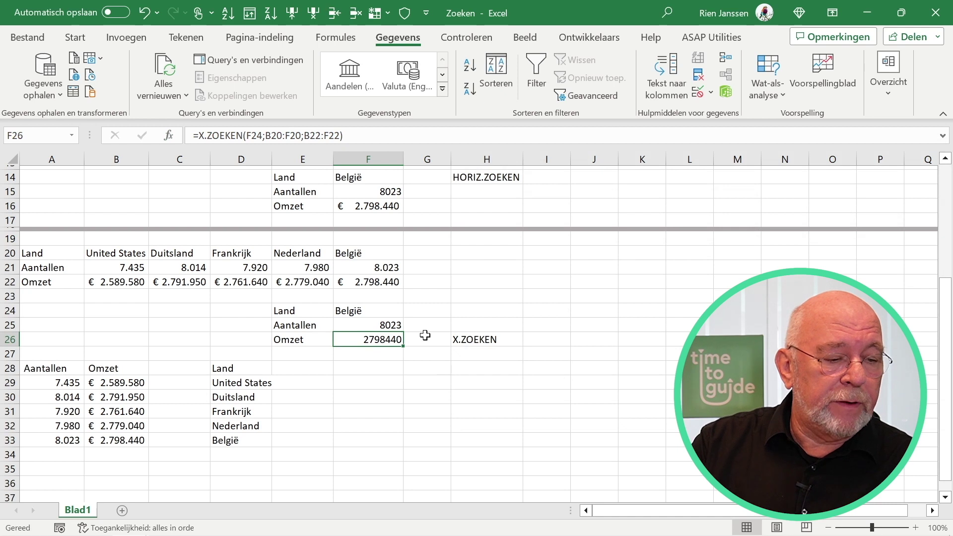
# Step: Enter the non-existent country '2' in F24 to test the not-found message
pyautogui.click(365, 308)
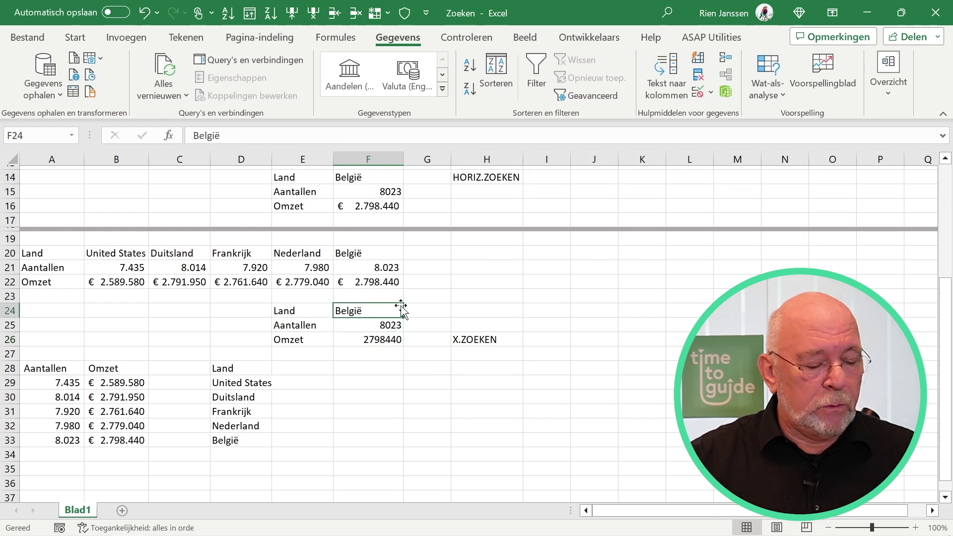
pyautogui.write('2s')
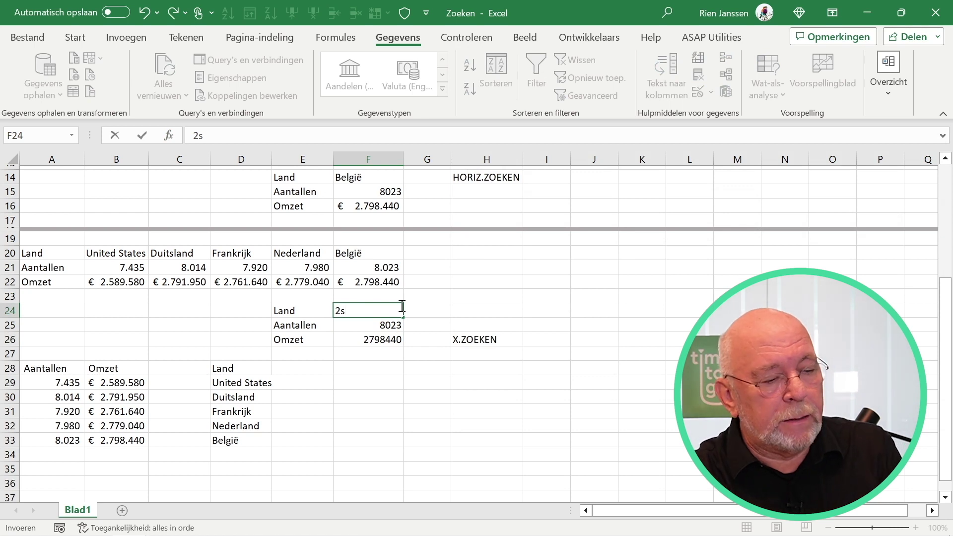
pyautogui.press('Return')
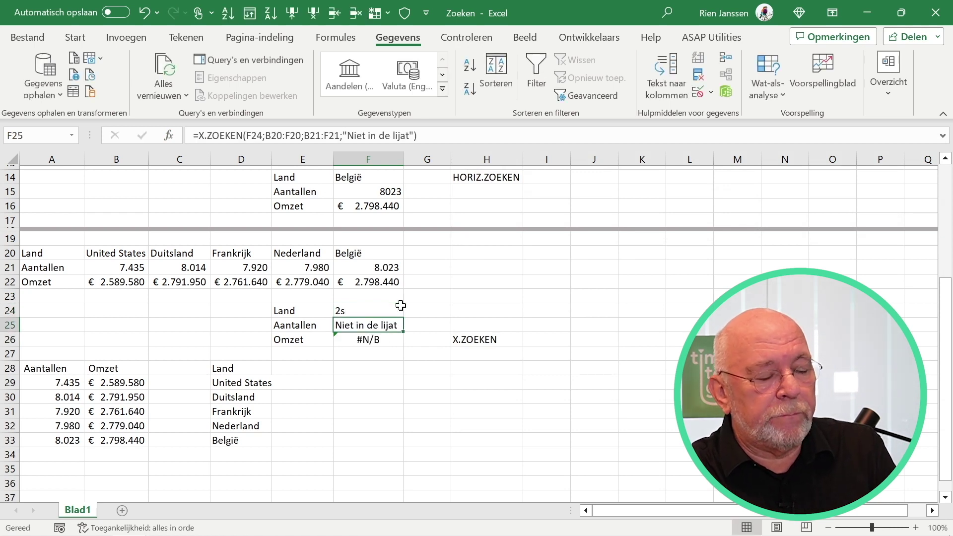
# Step: Correct F25's message from 'lijat' to 'Niet in de lijst' and restore België in F24
pyautogui.click(416, 144)
pyautogui.press('BackSpace')
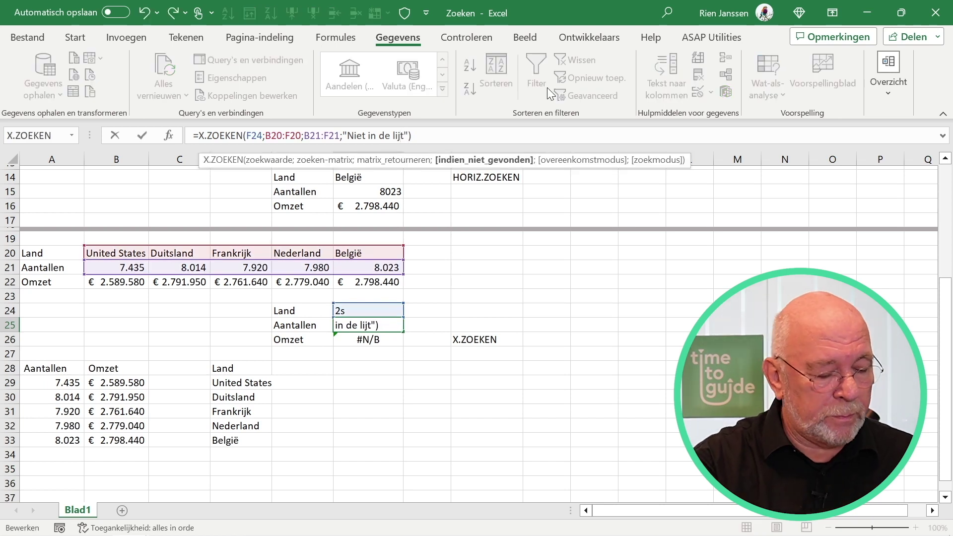
pyautogui.write('s')
pyautogui.press('Return')
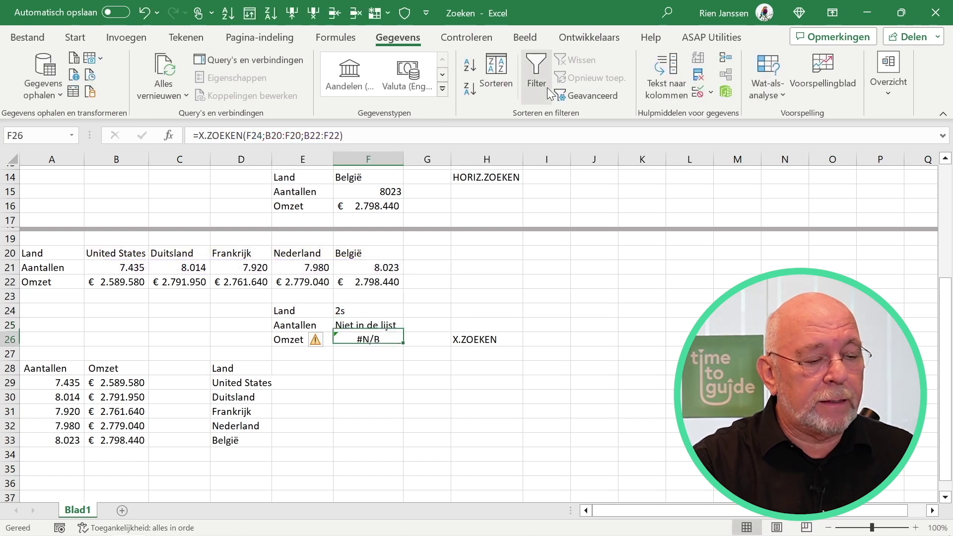
pyautogui.press('BackSpace')
pyautogui.write('België')
pyautogui.press('Return')
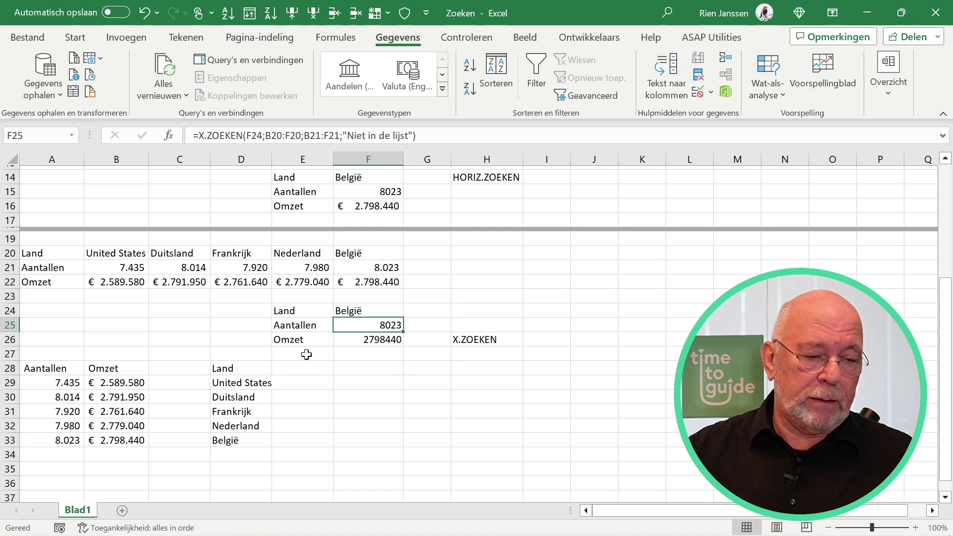
# Step: Copy the labels Land, Aantallen and Omzet into F29:F31
pyautogui.click(263, 382)
pyautogui.hotkey('ctrl', 'shift', 'Down')
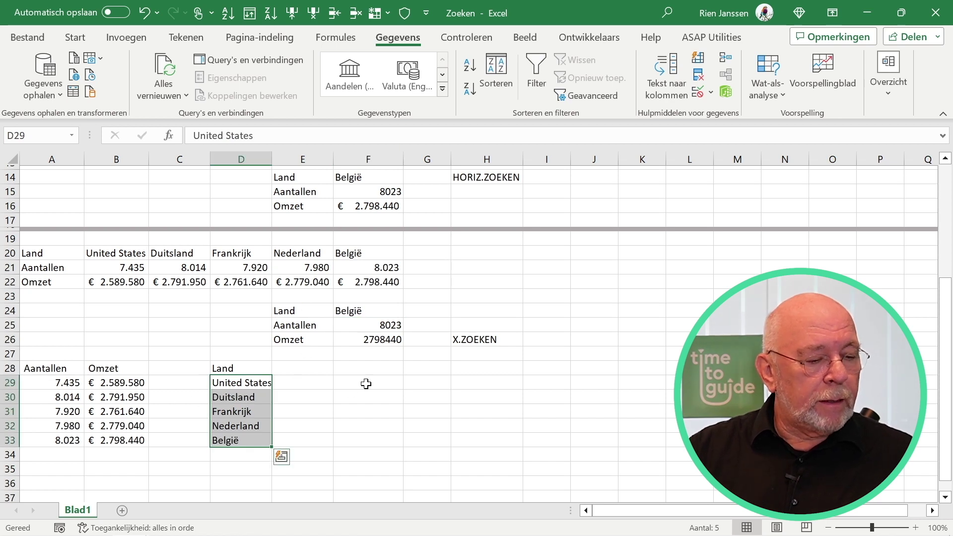
pyautogui.moveTo(280, 312); pyautogui.dragTo(303, 340)
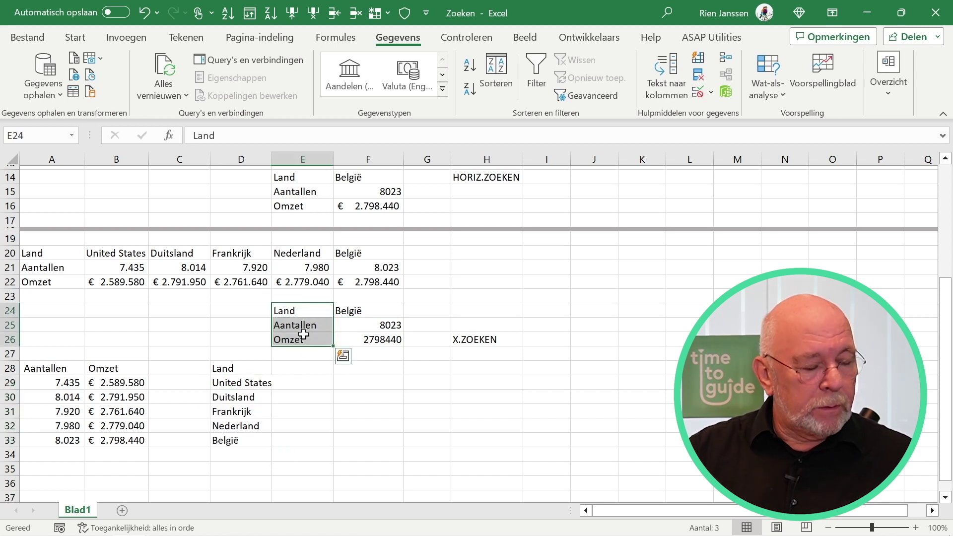
pyautogui.hotkey('ctrl', 'c')
pyautogui.click(370, 384)
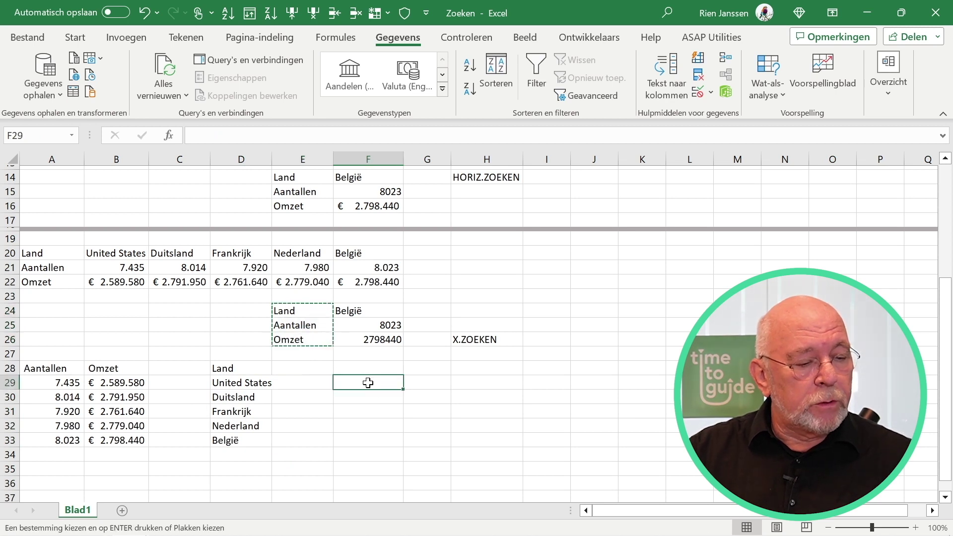
pyautogui.hotkey('ctrl', 'v')
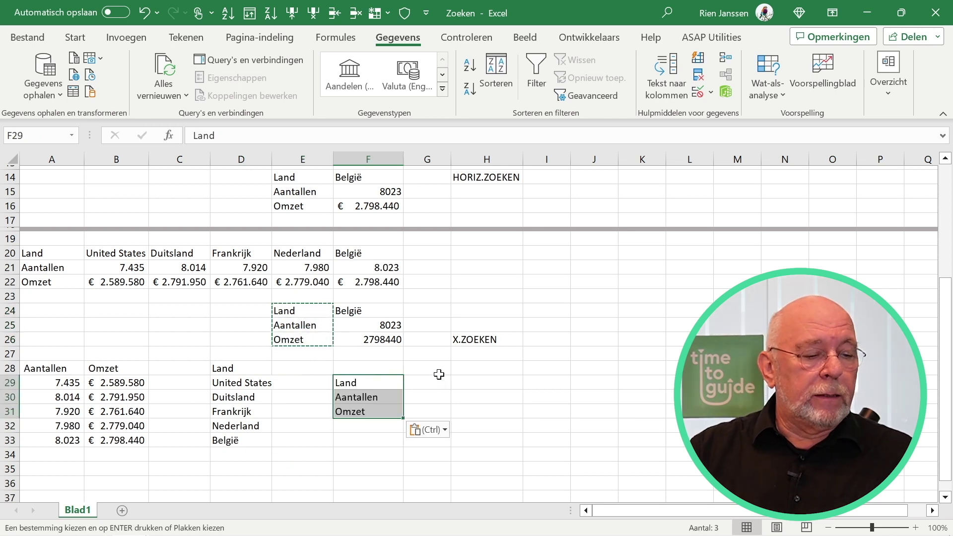
# Step: Enter Nederland in G29 beside the Land label
pyautogui.click(433, 383)
pyautogui.click(429, 399)
pyautogui.click(431, 381)
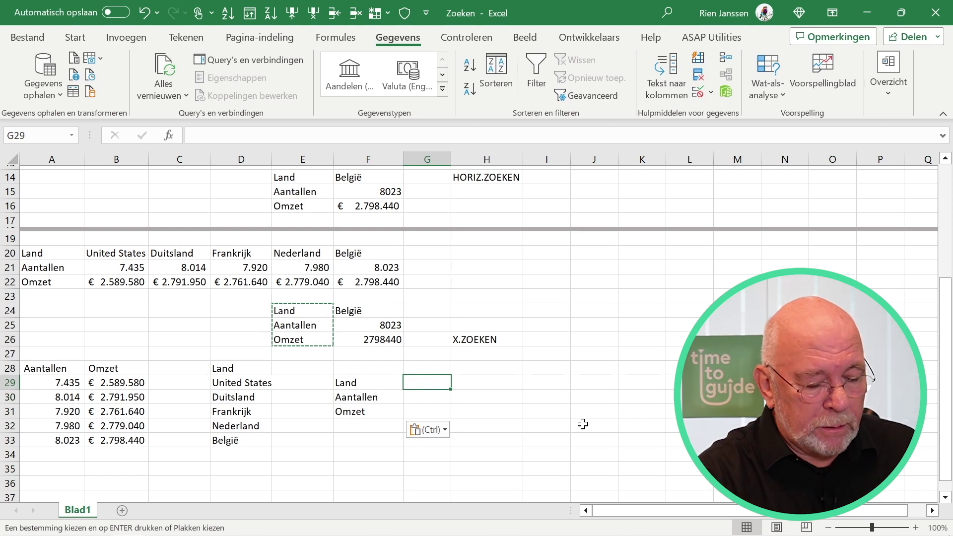
pyautogui.write('Nederland')
pyautogui.press('Return')
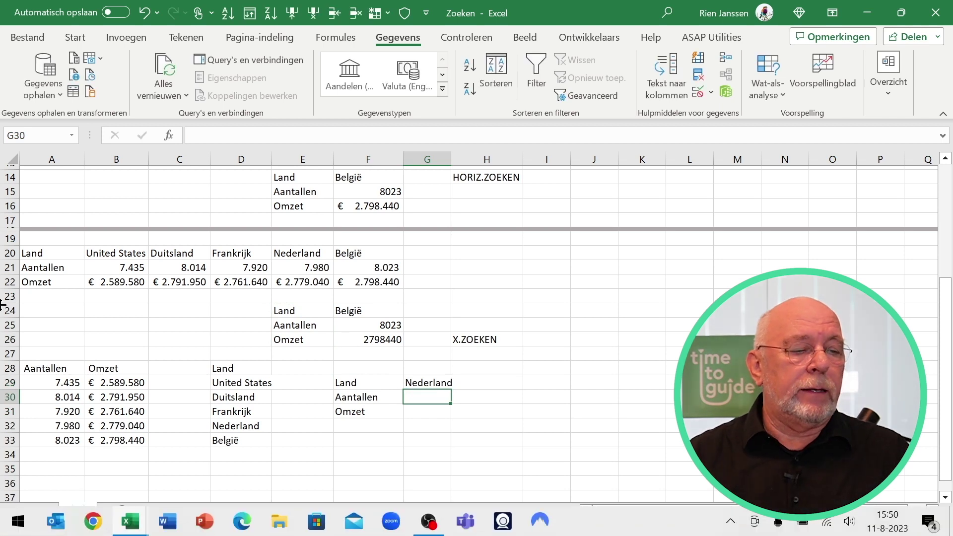
# Step: Enter =X.ZOEKEN(G29;D28:D33;A28:A33) in G30, returning Nederland's Aantallen 7980
pyautogui.click(168, 135)
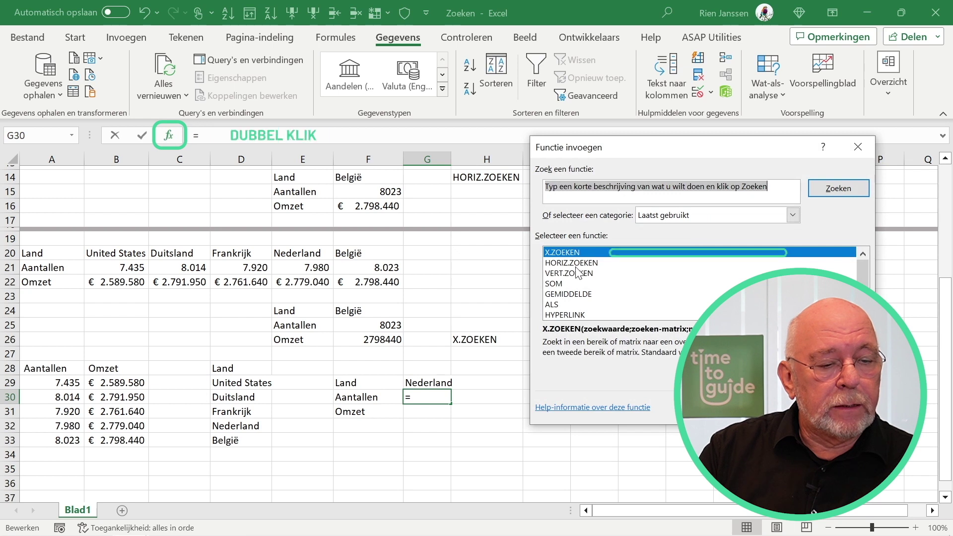
pyautogui.click(560, 253)
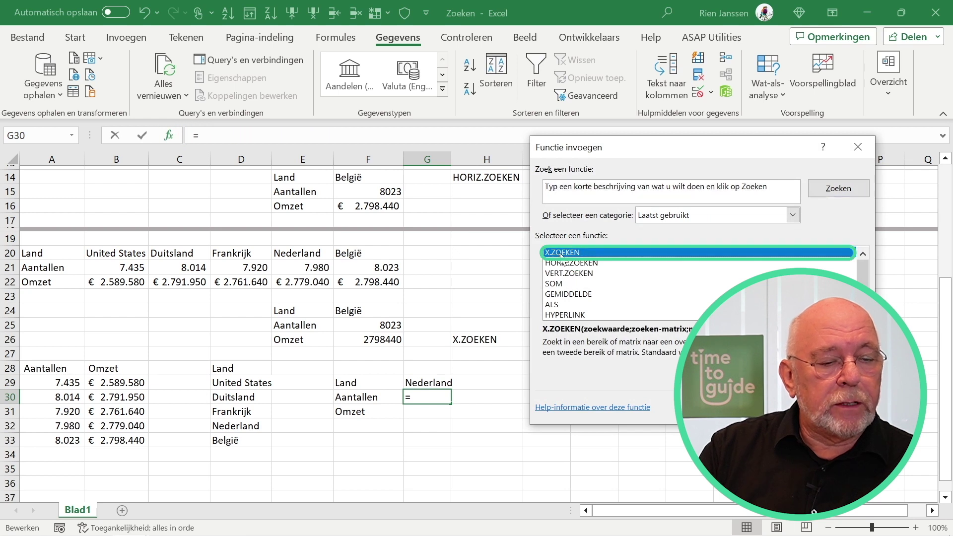
pyautogui.doubleClick(562, 253)
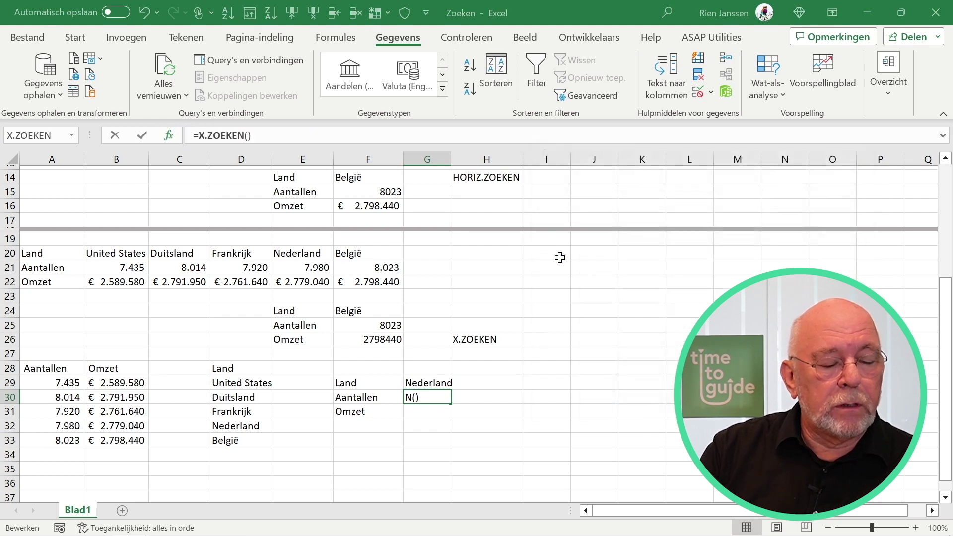
pyautogui.click(448, 387)
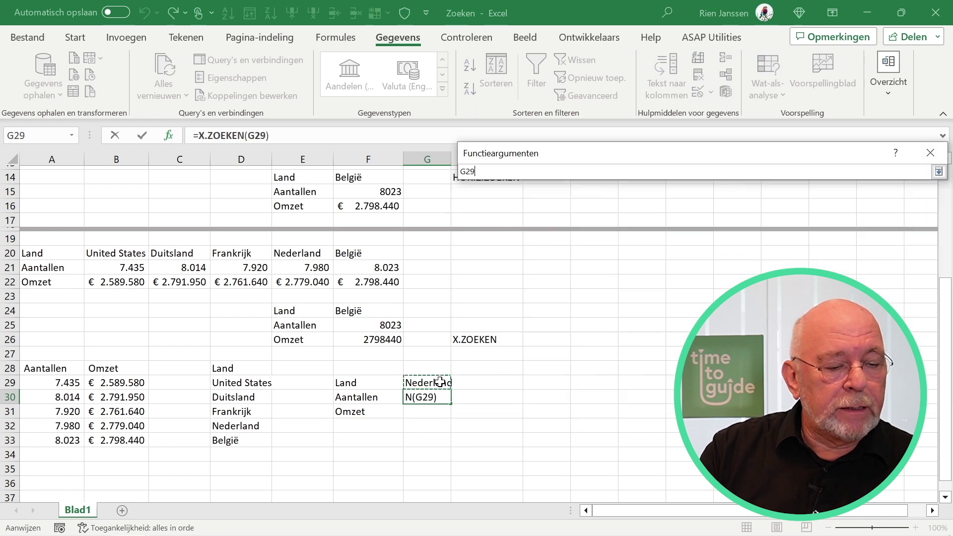
pyautogui.click(599, 212)
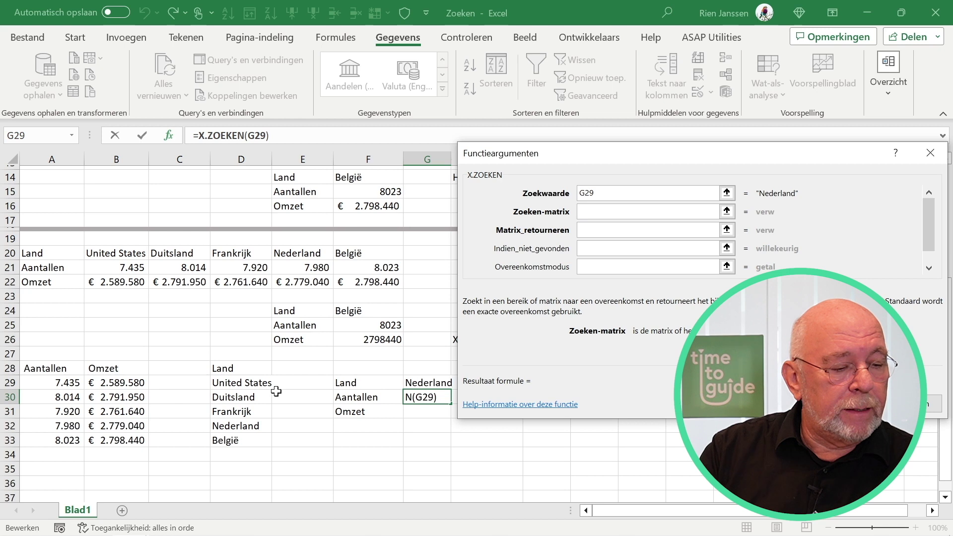
pyautogui.moveTo(231, 368); pyautogui.dragTo(231, 444)
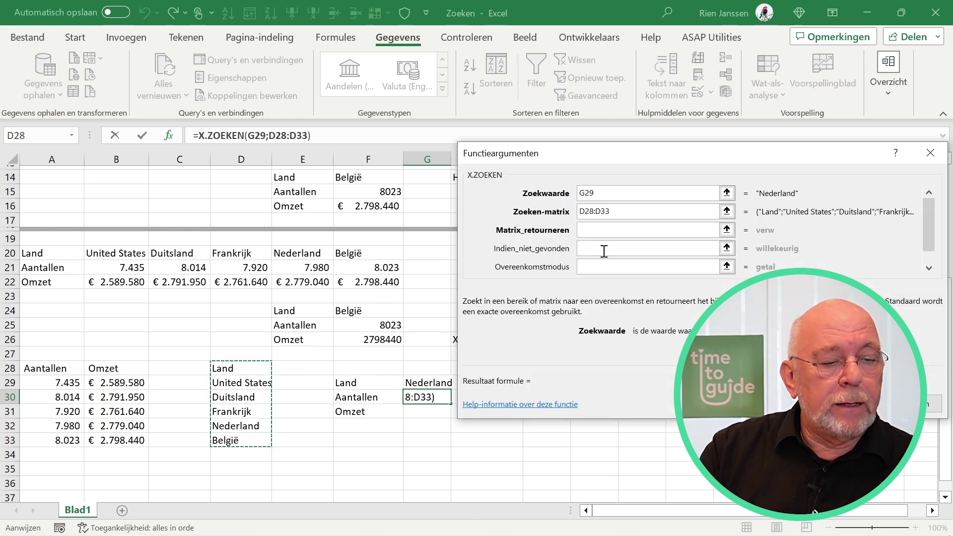
pyautogui.click(606, 230)
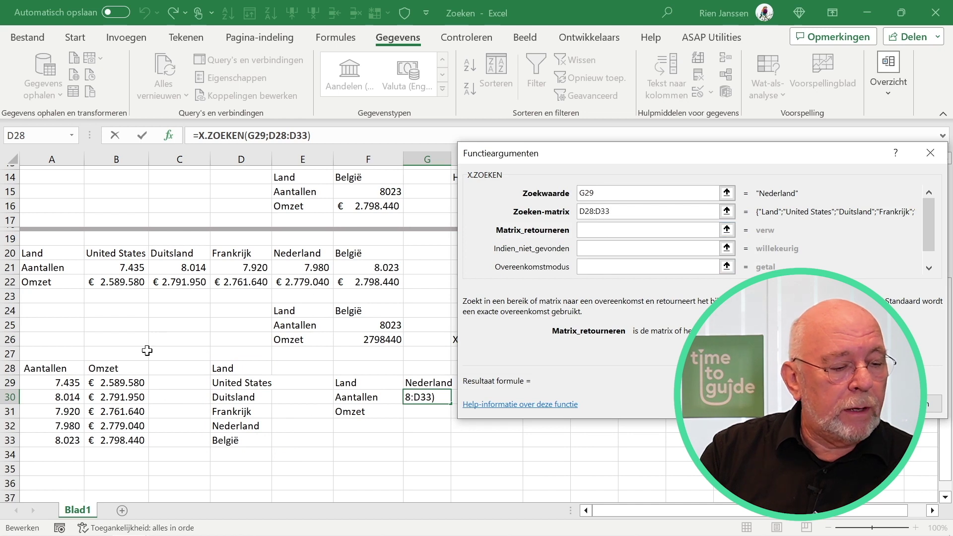
pyautogui.moveTo(52, 365); pyautogui.dragTo(60, 437)
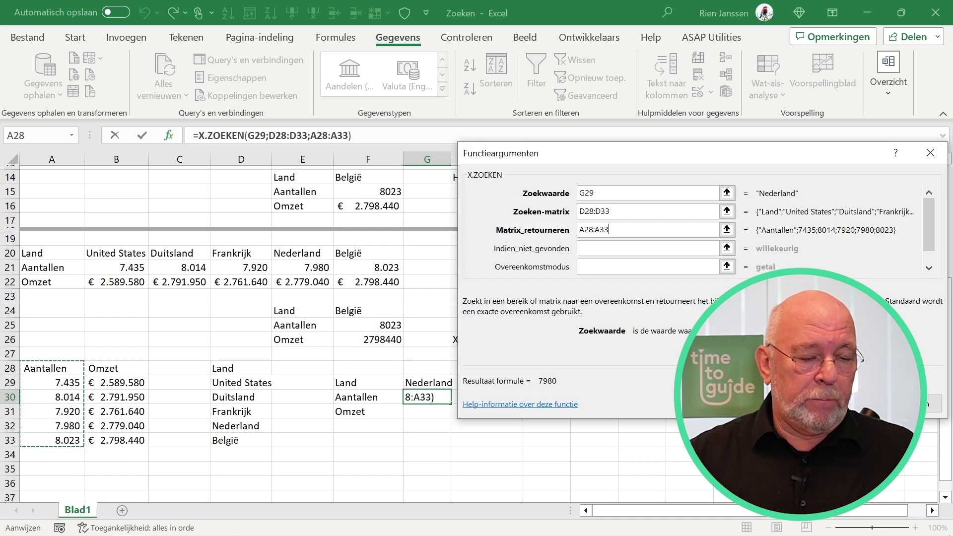
pyautogui.press('Return')
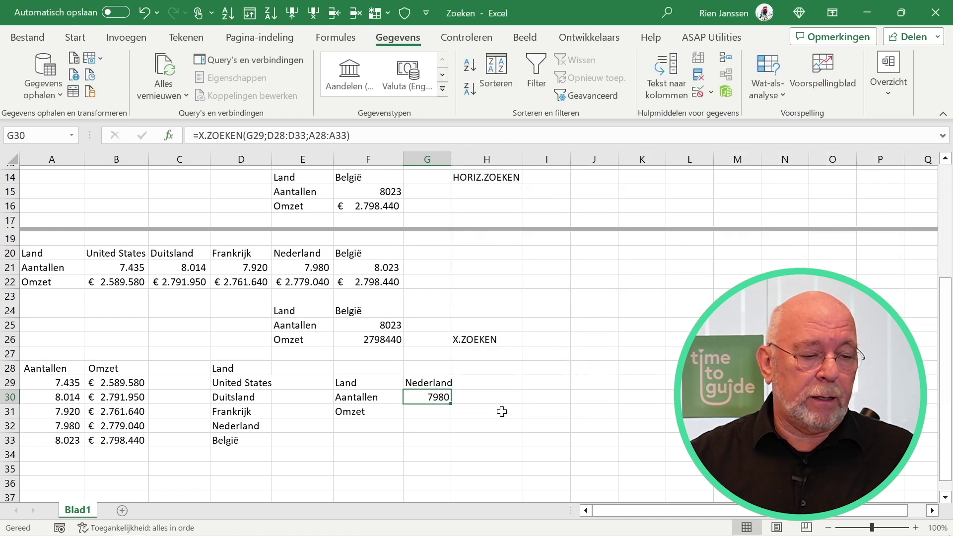
# Step: Enter =X.ZOEKEN(G29;D28:D33;B28:B33) in G31, returning Nederland's Omzet 2779040
pyautogui.click(429, 409)
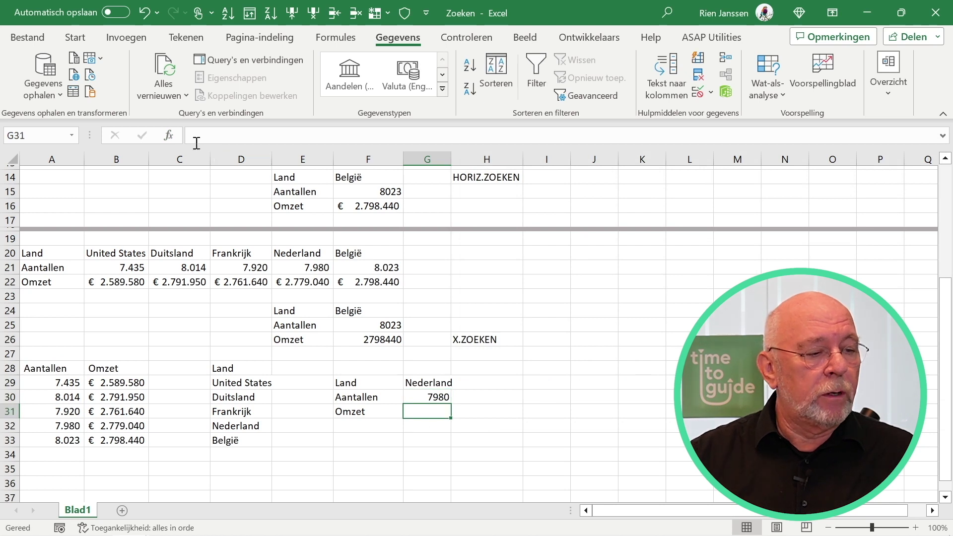
pyautogui.click(169, 137)
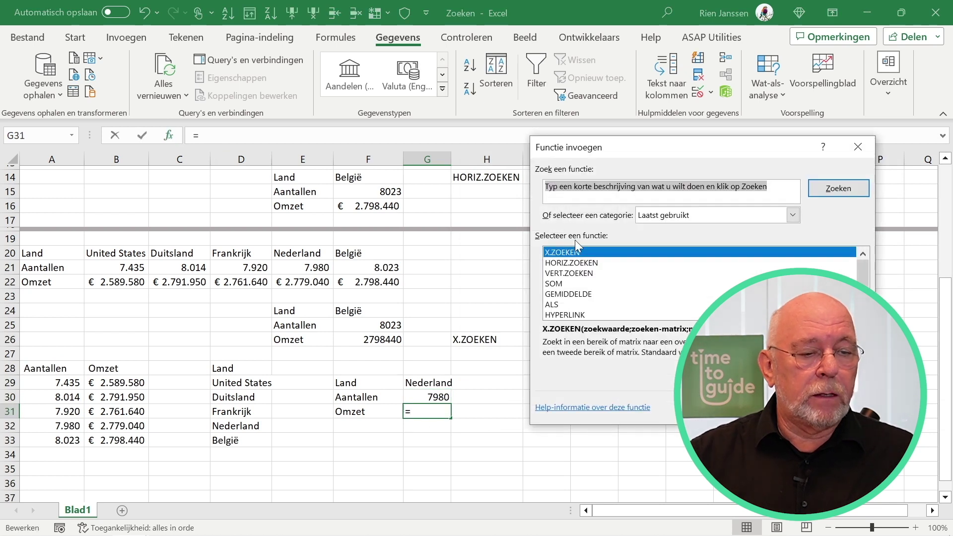
pyautogui.doubleClick(585, 251)
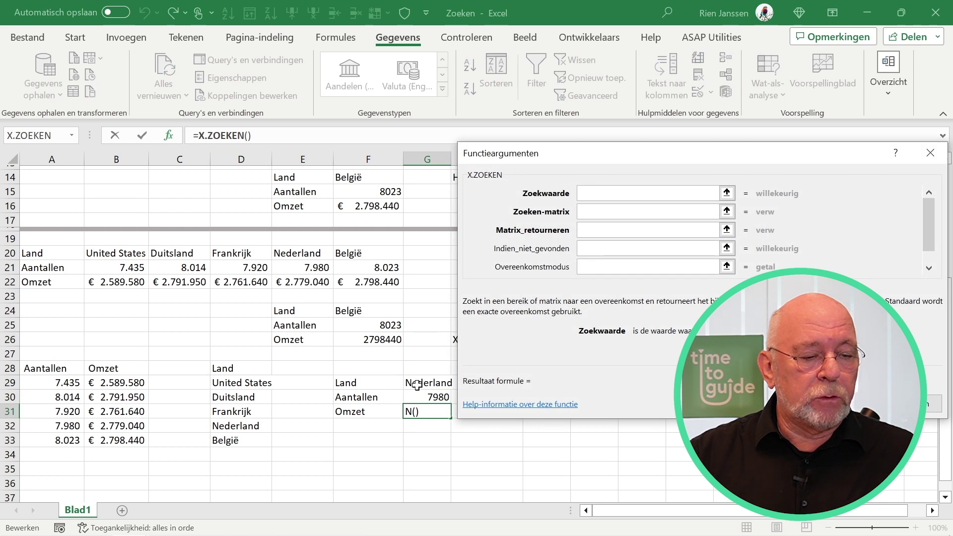
pyautogui.click(417, 384)
pyautogui.click(626, 210)
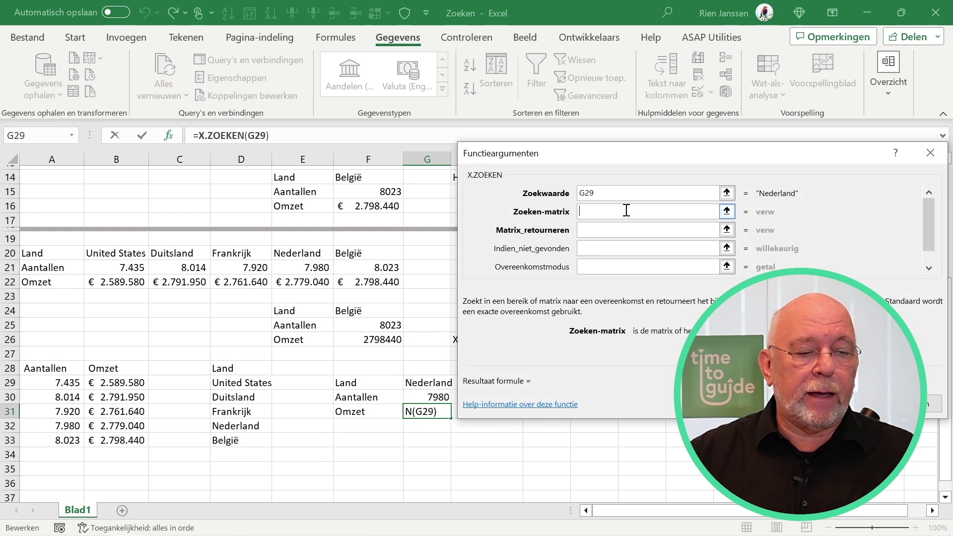
pyautogui.moveTo(239, 370); pyautogui.dragTo(240, 440)
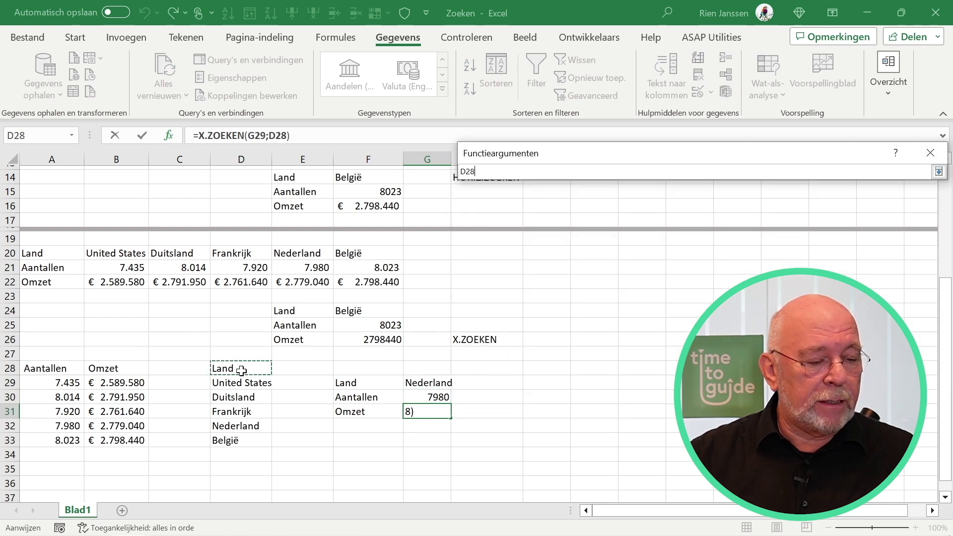
pyautogui.click(629, 229)
pyautogui.moveTo(126, 365); pyautogui.dragTo(119, 440)
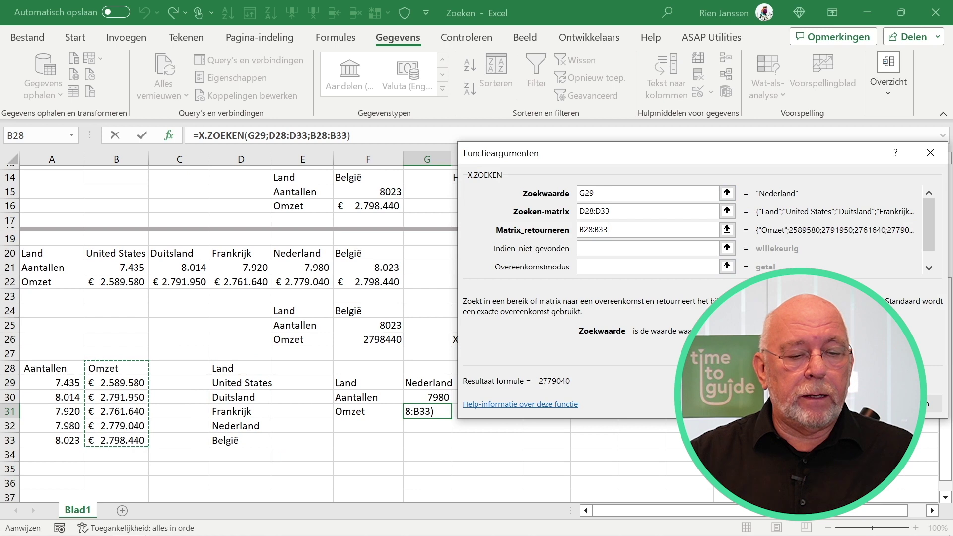
pyautogui.press('Return')
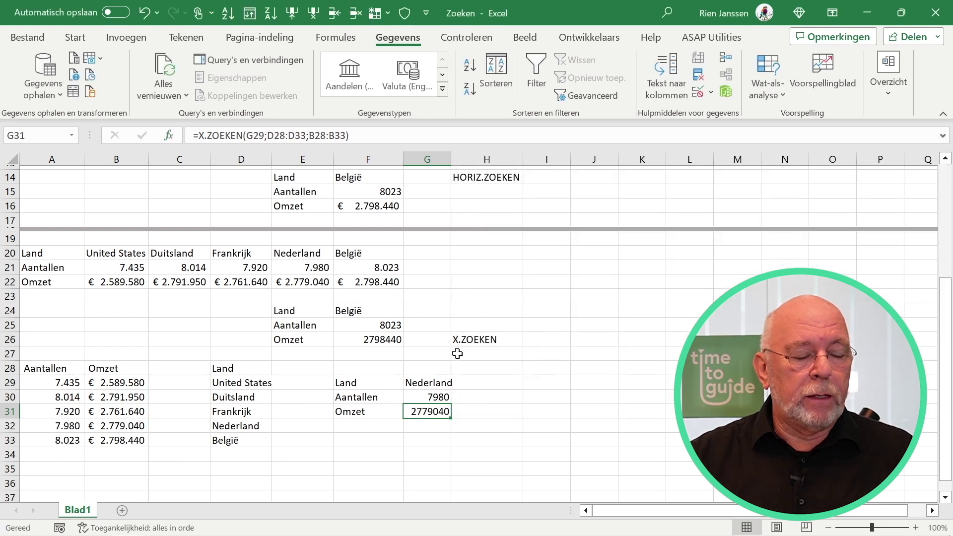
pyautogui.scroll(3, 457, 353)
pyautogui.scroll(1, 460, 347)
pyautogui.scroll(-4, 487, 314)
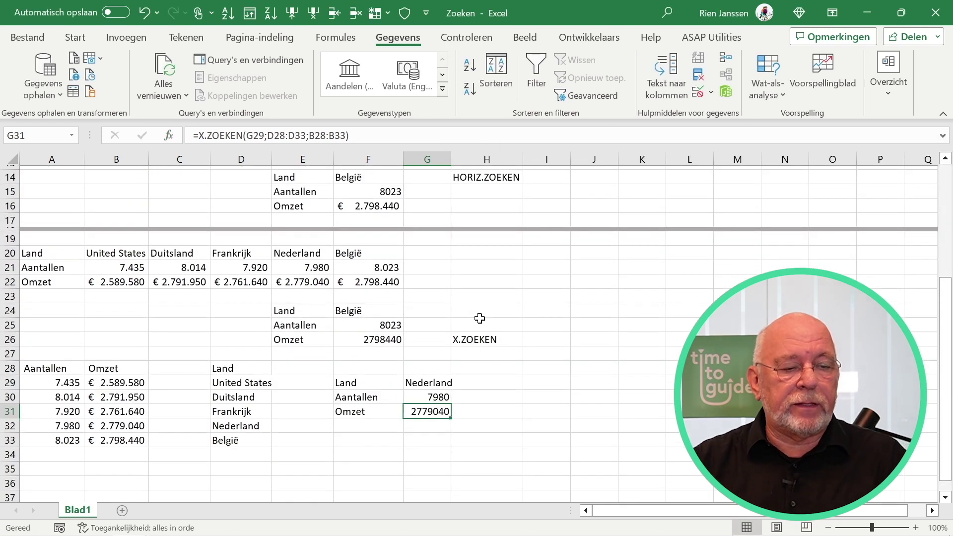